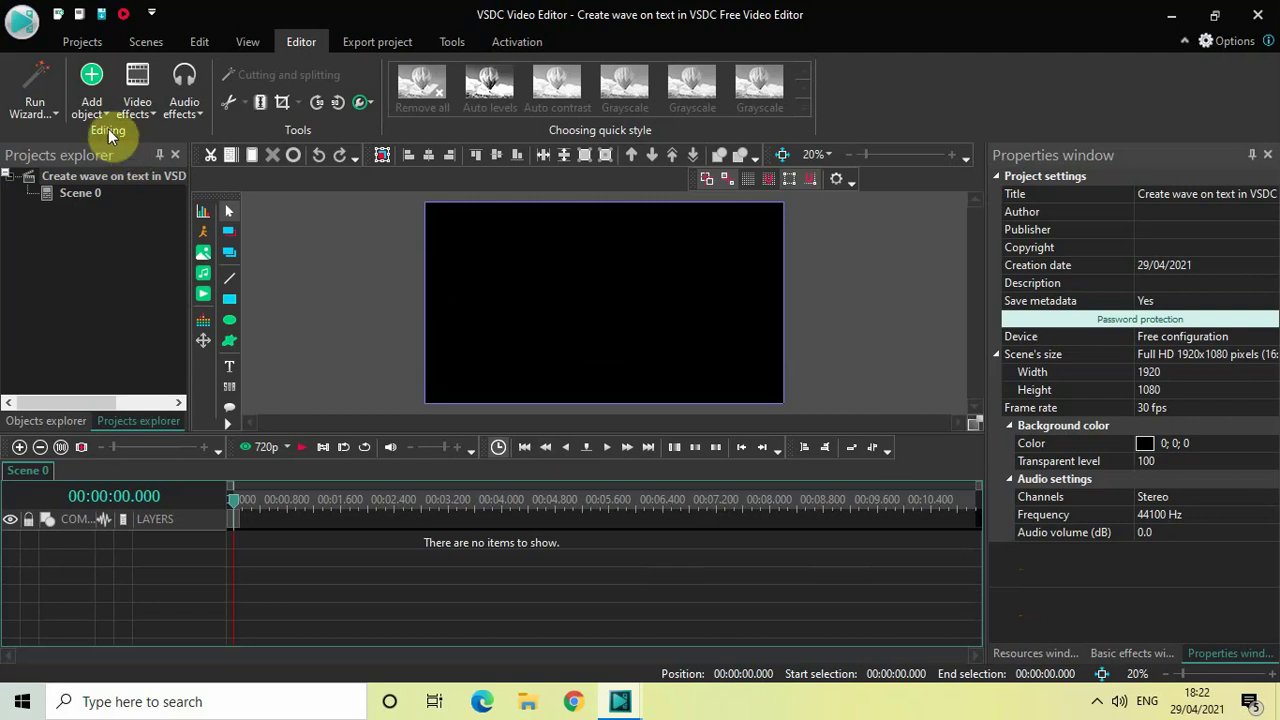
Step: Add a text object from the cursor position on a new layer and match its size to the full scene
left_click(97, 104)
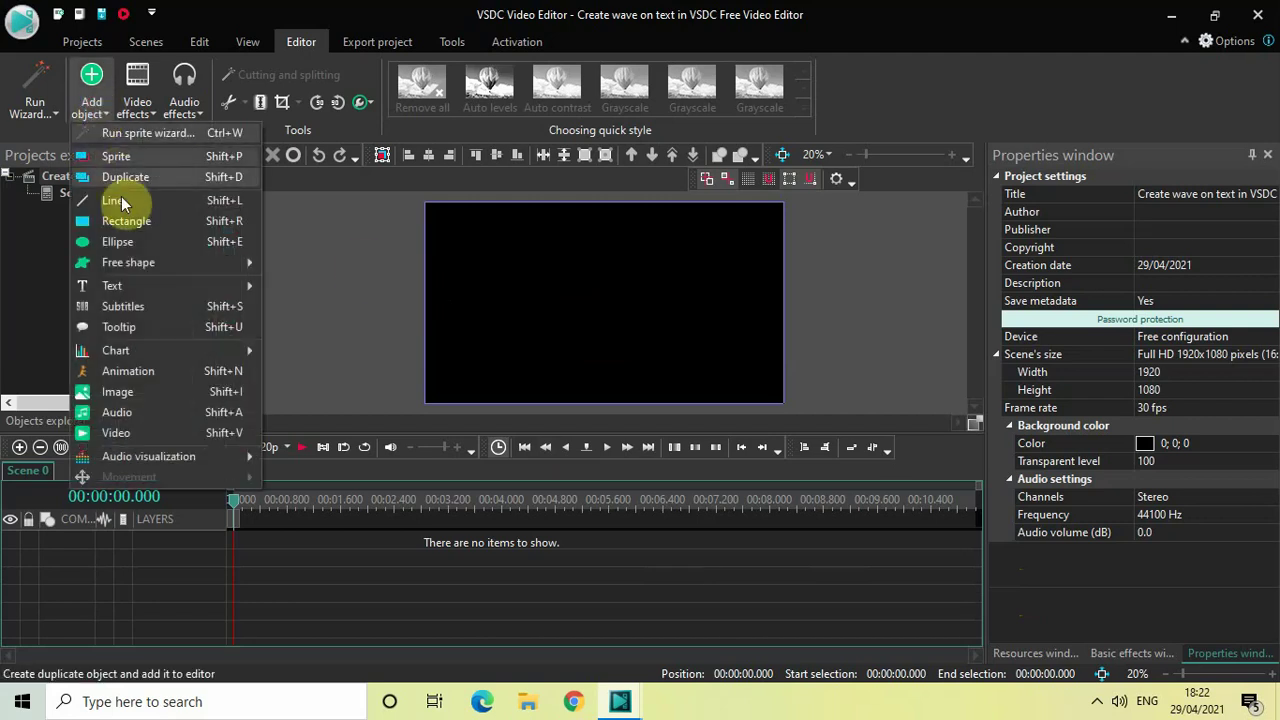
mouse_move(149, 286)
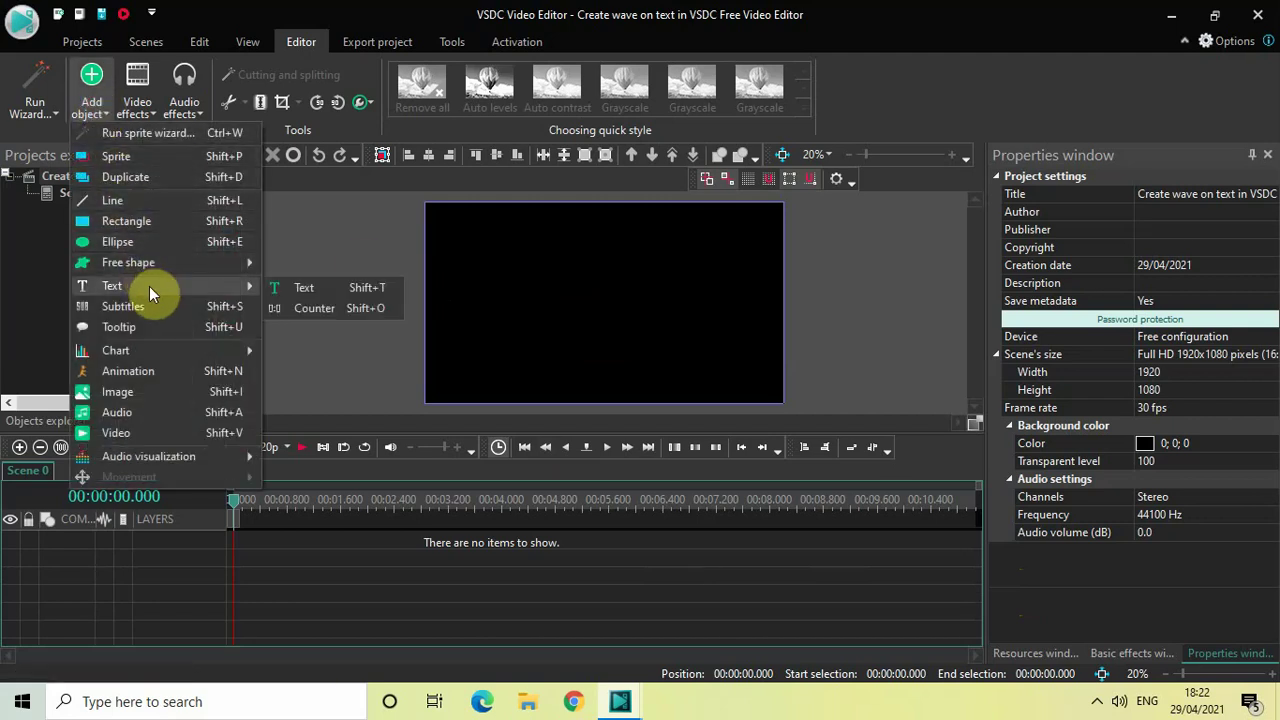
left_click(311, 290)
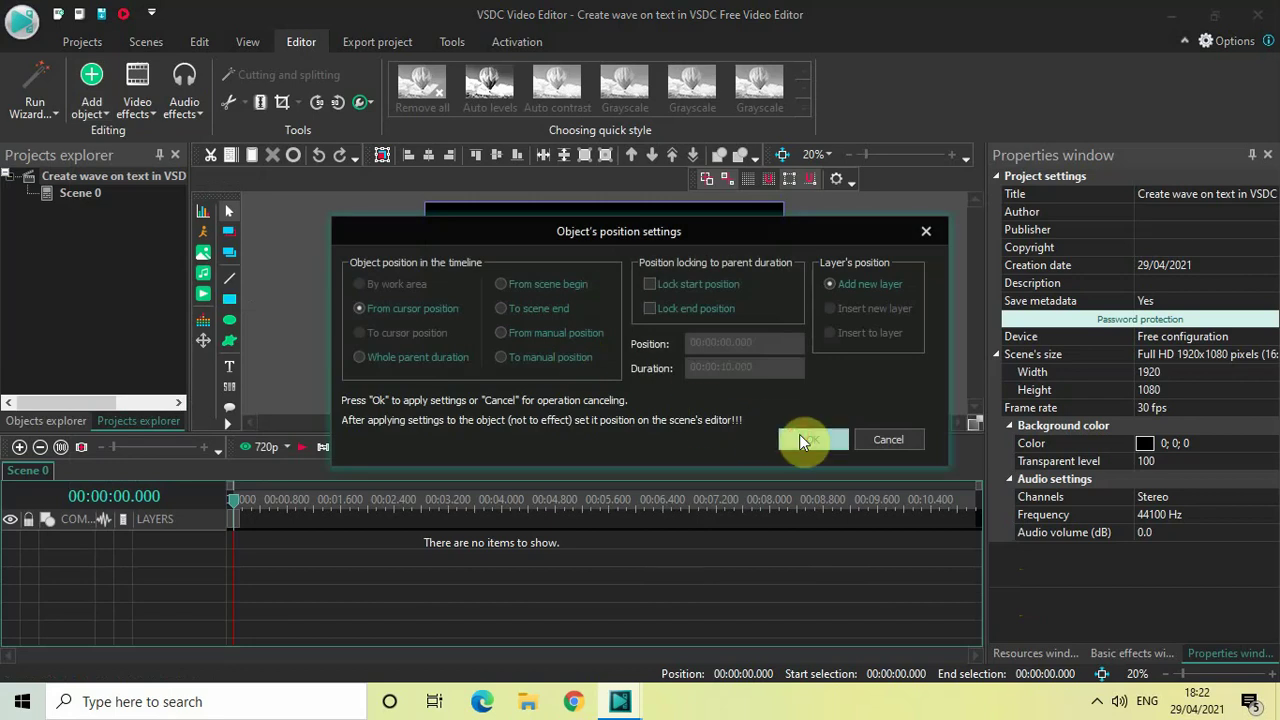
left_click(801, 439)
left_click_drag(460, 228, 718, 372)
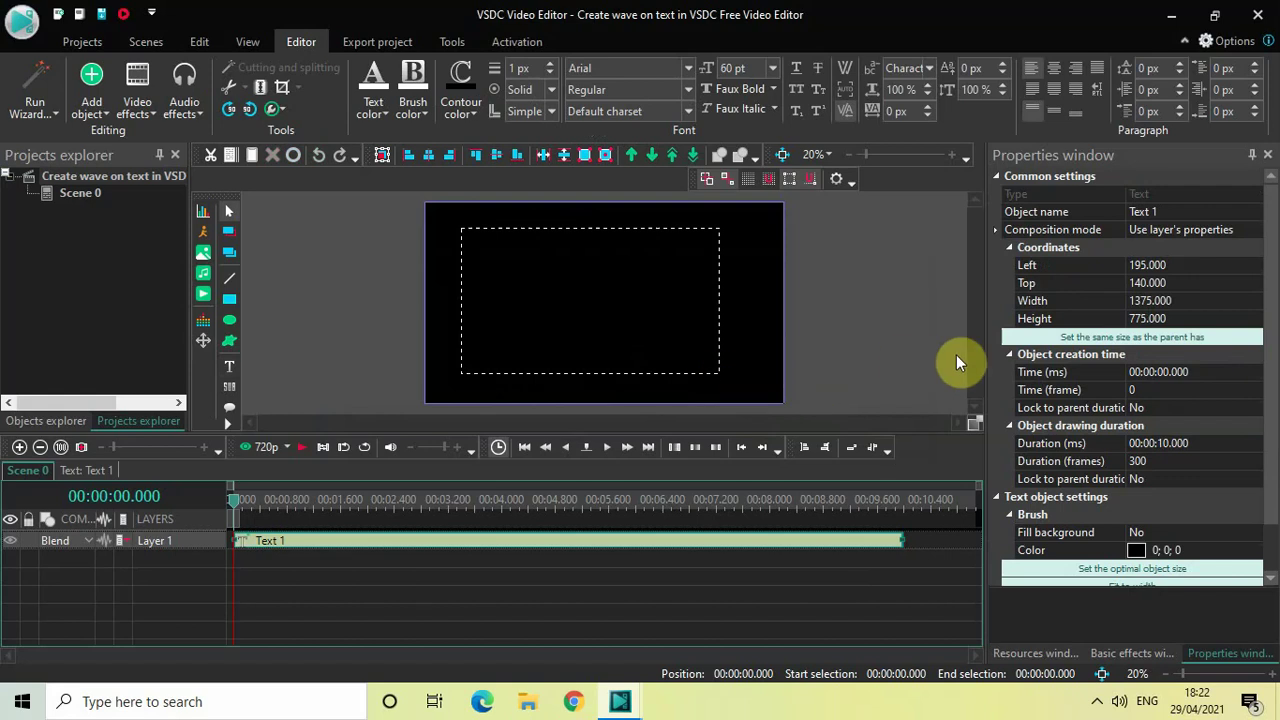
left_click(1021, 340)
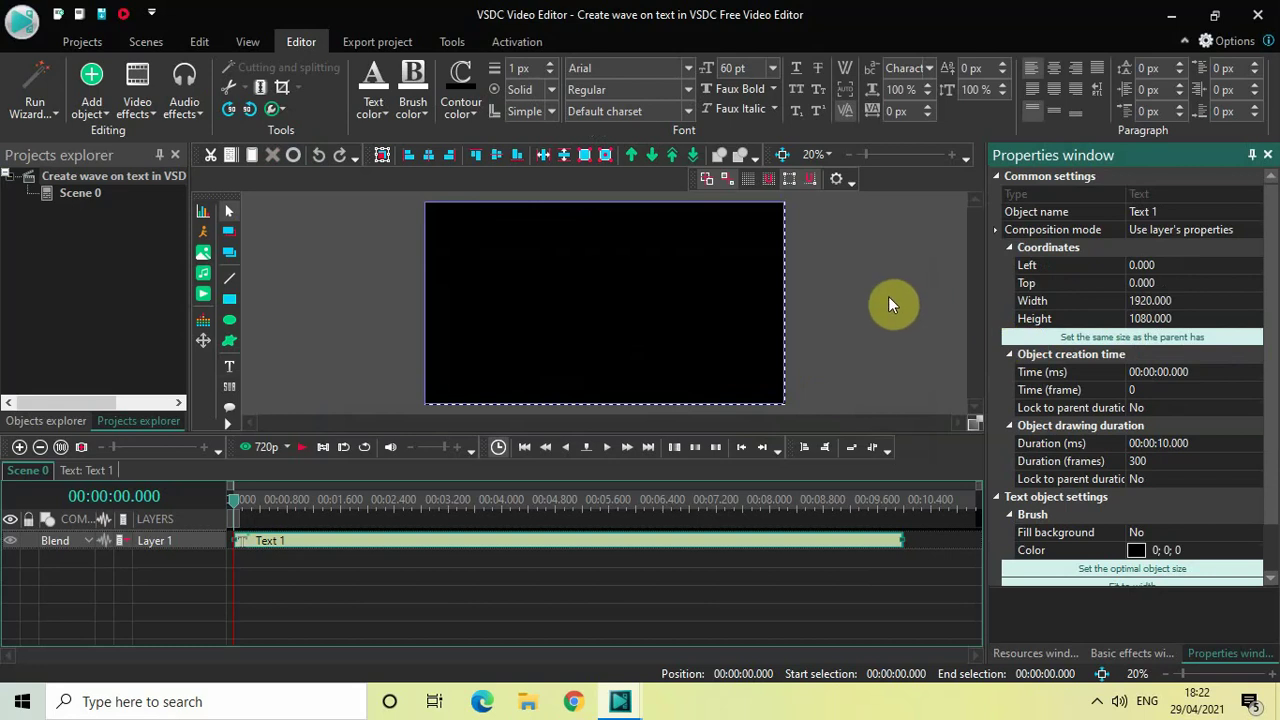
Step: Enter the text CREATE WAVE in the text object and centre it both vertically and horizontally
left_click(681, 277)
key("Caps_Lock")
type("CREAT")
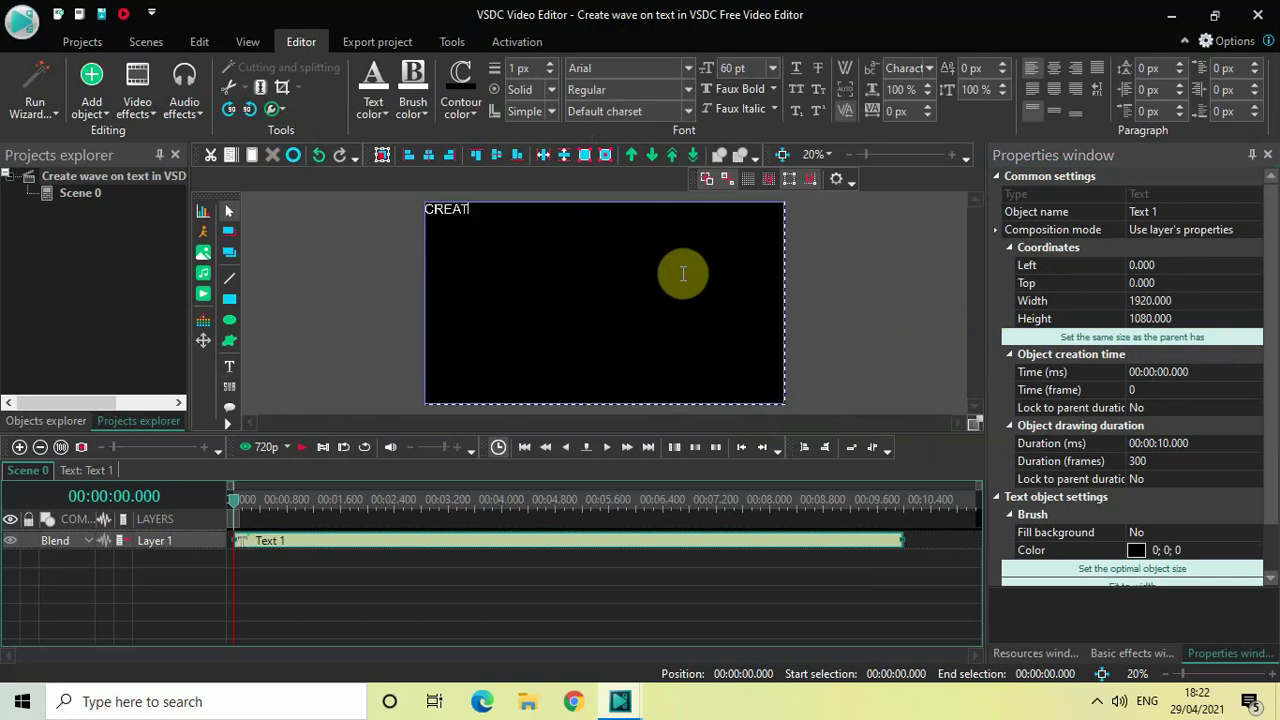
type("E WAVE")
key("ctrl+a")
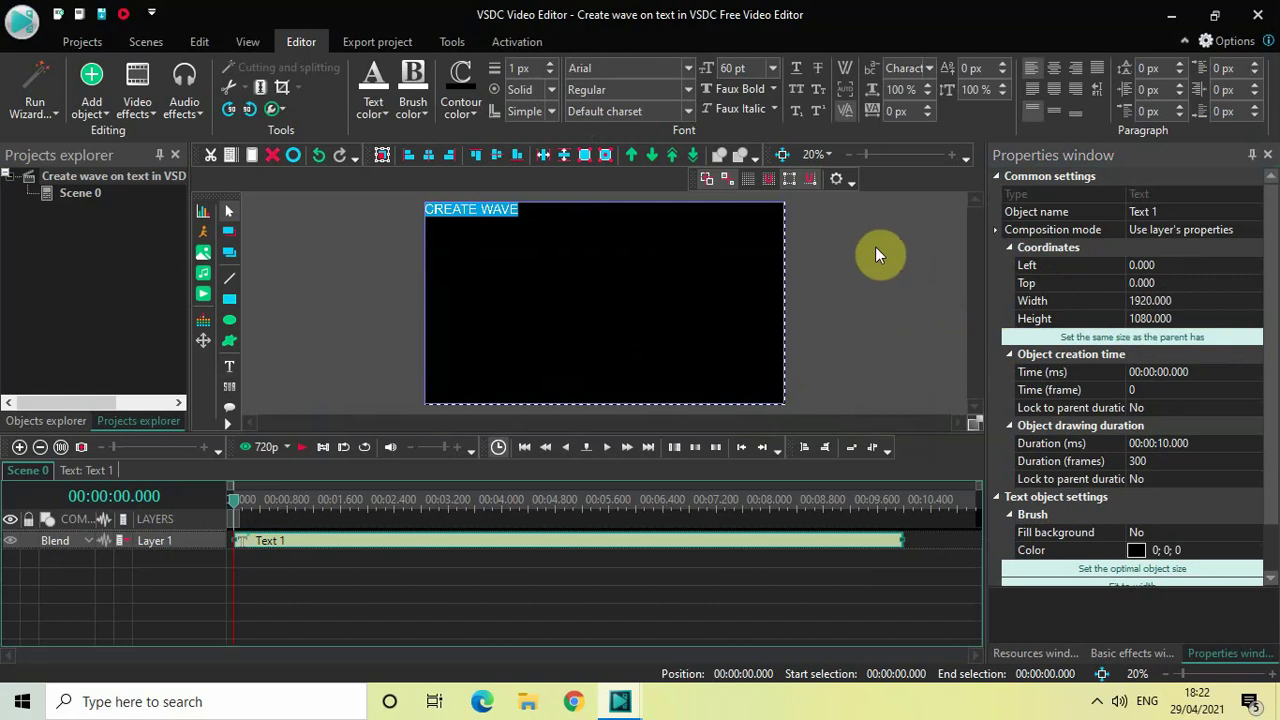
left_click(1054, 111)
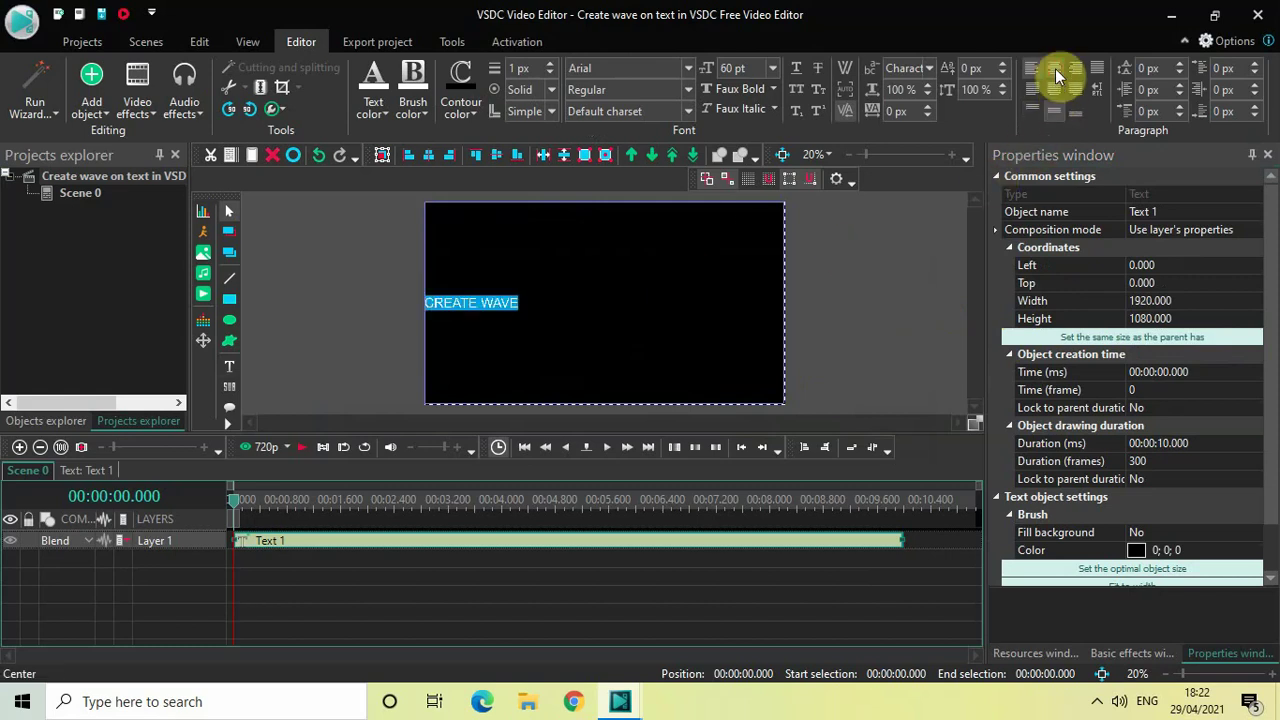
left_click(1054, 68)
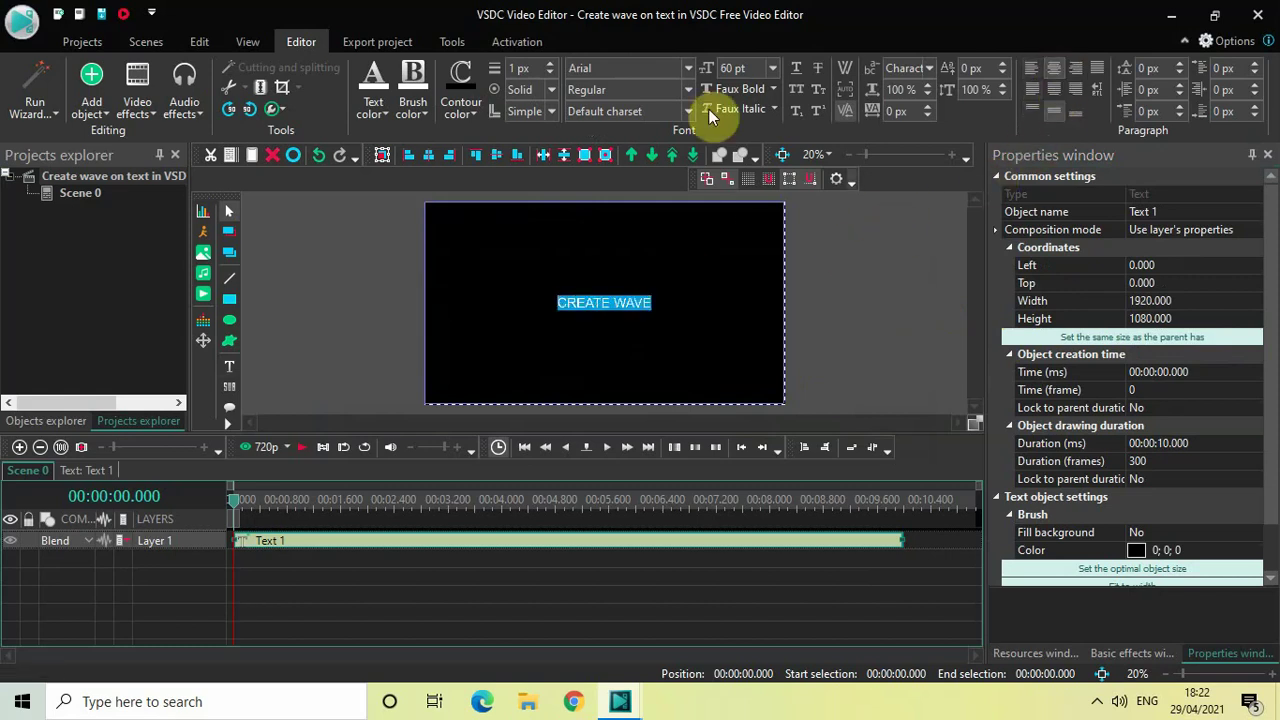
Step: Set the CREATE WAVE text's font to Montserrat Black and its size to 200 pt
double_click(633, 71)
key("BackSpace")
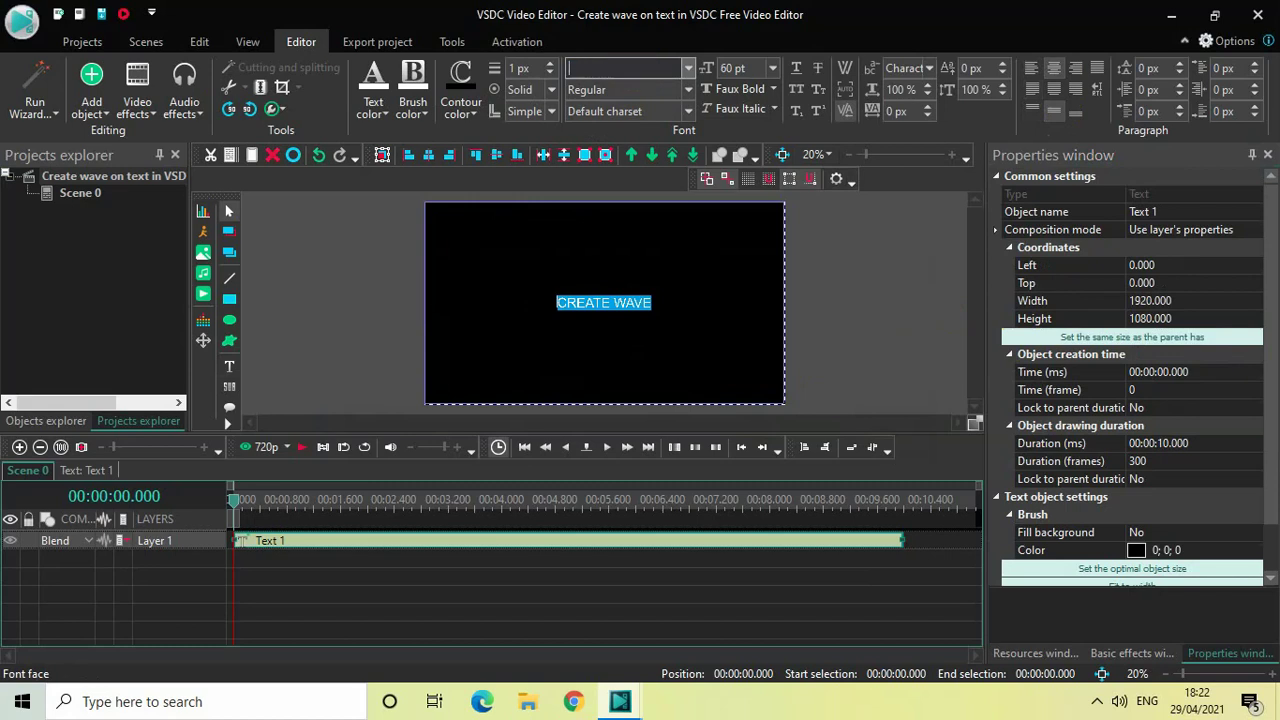
type("Montserrat Black")
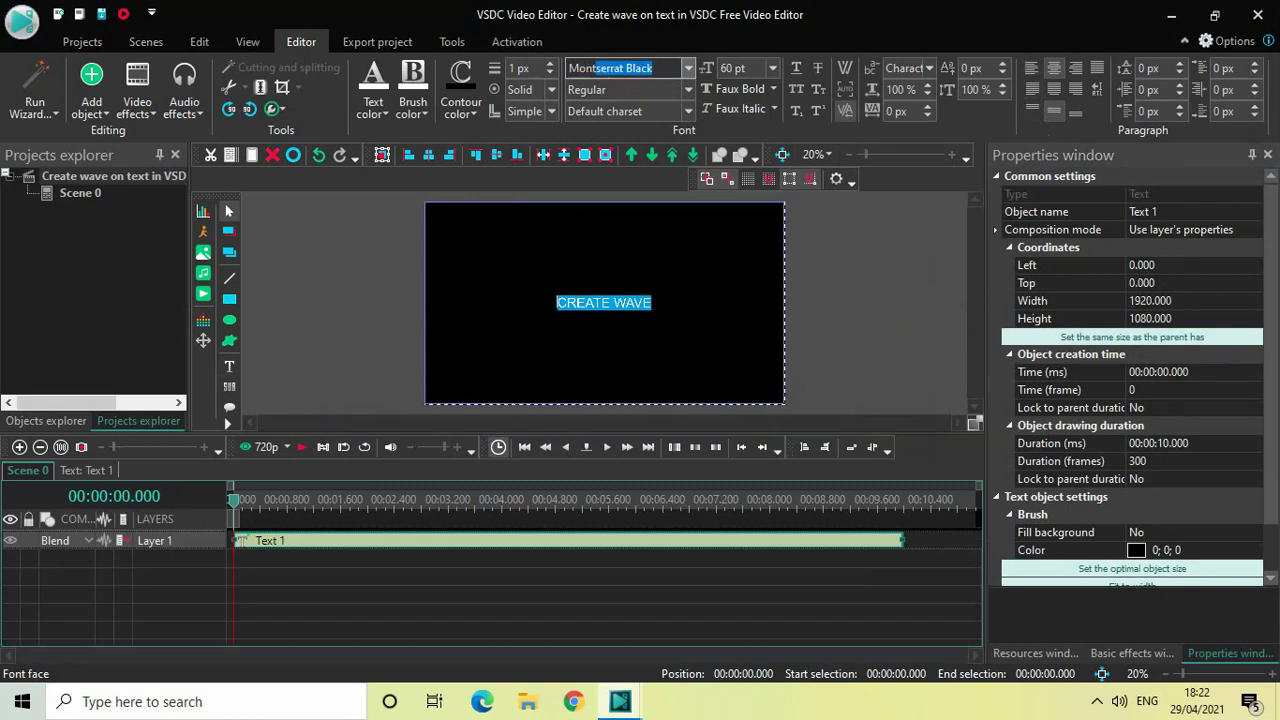
key("Return")
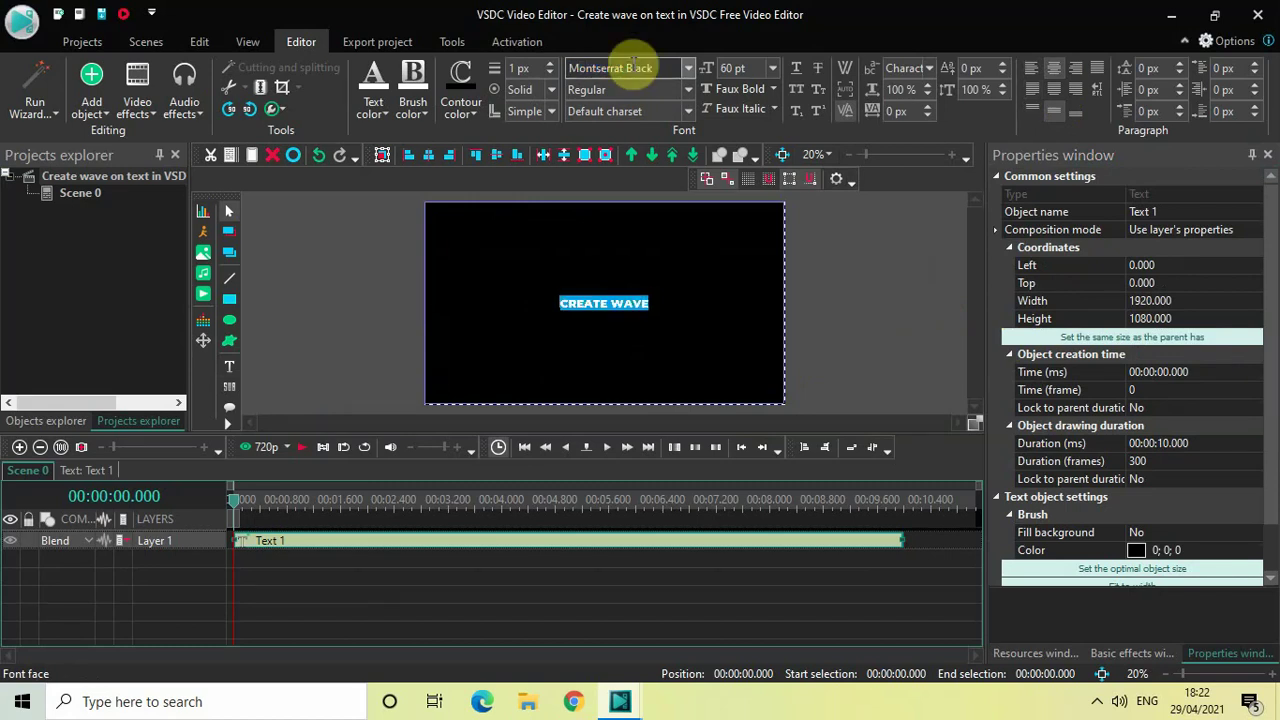
double_click(751, 66)
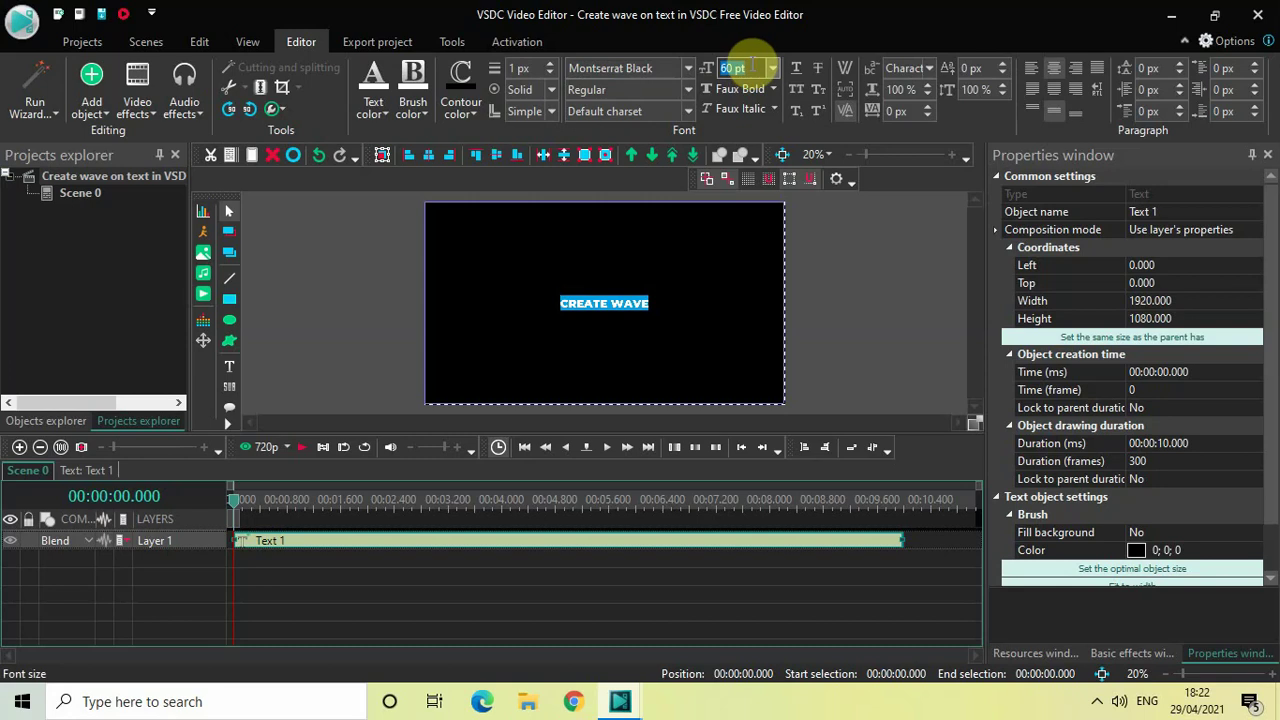
key("BackSpace")
type("200")
key("Return")
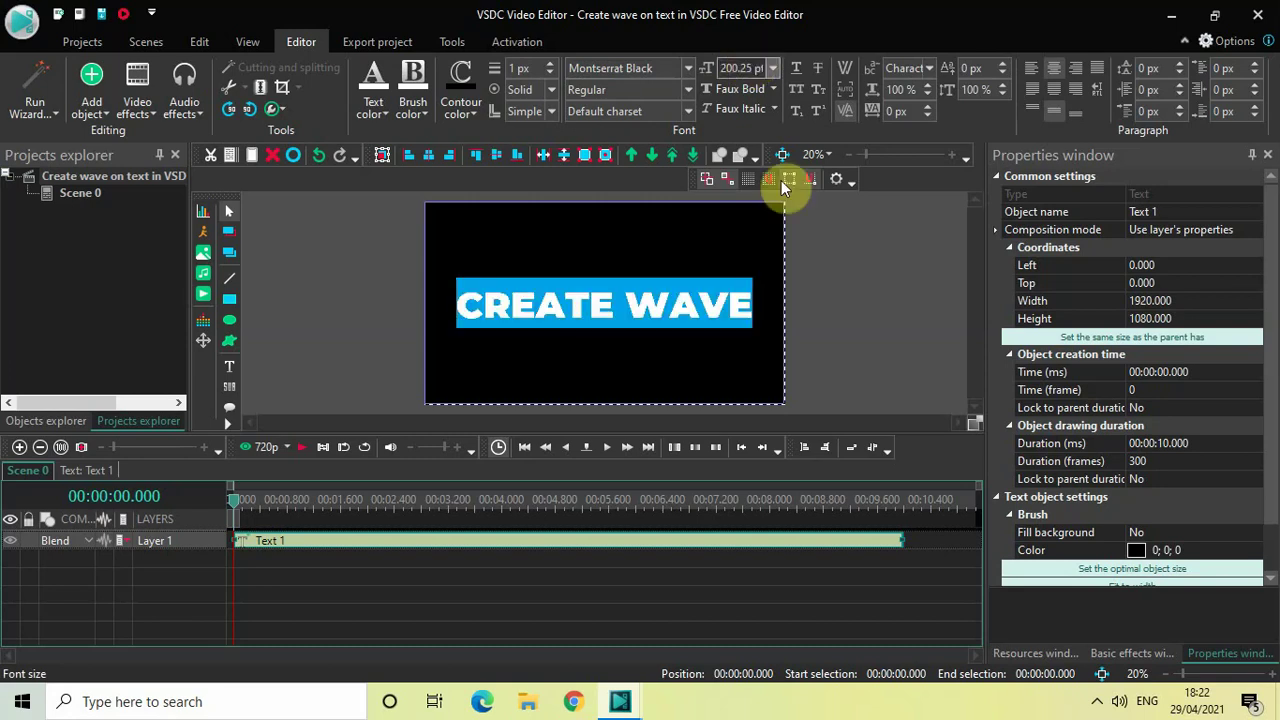
left_click(849, 318)
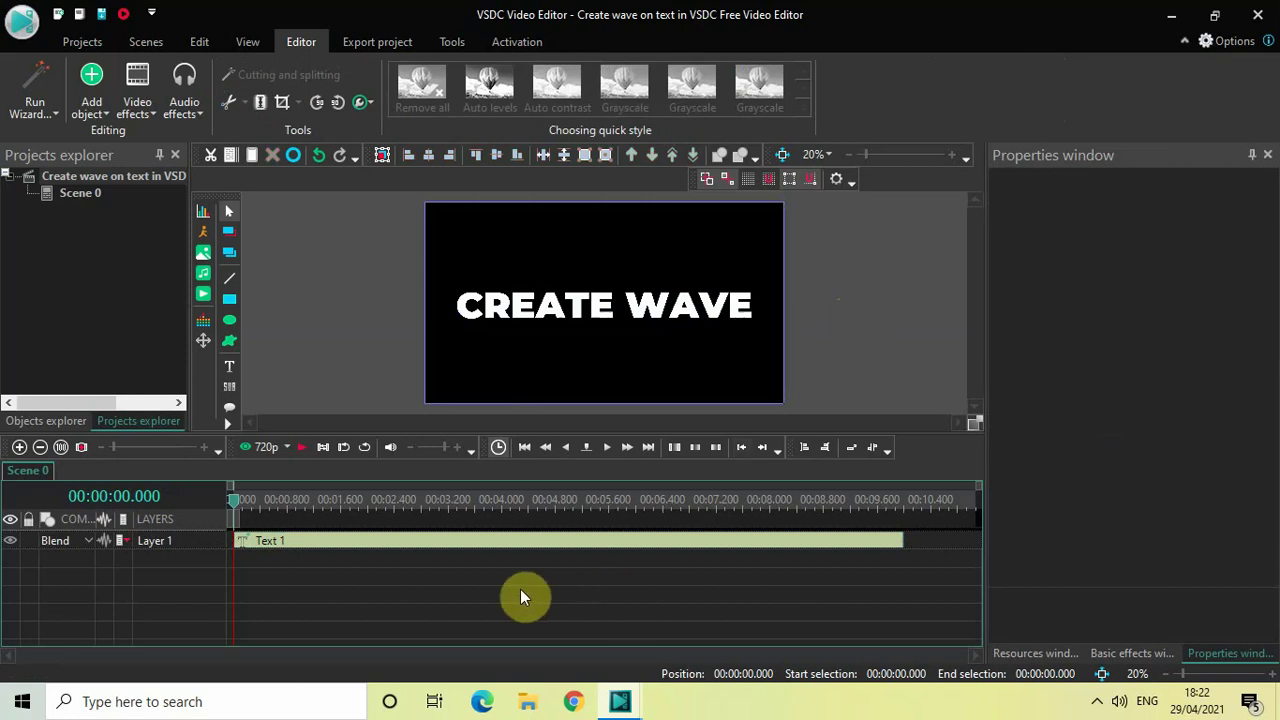
Step: Open the Text 1 object's own timeline and add a Distort transform effect spanning the whole parent duration
double_click(479, 549)
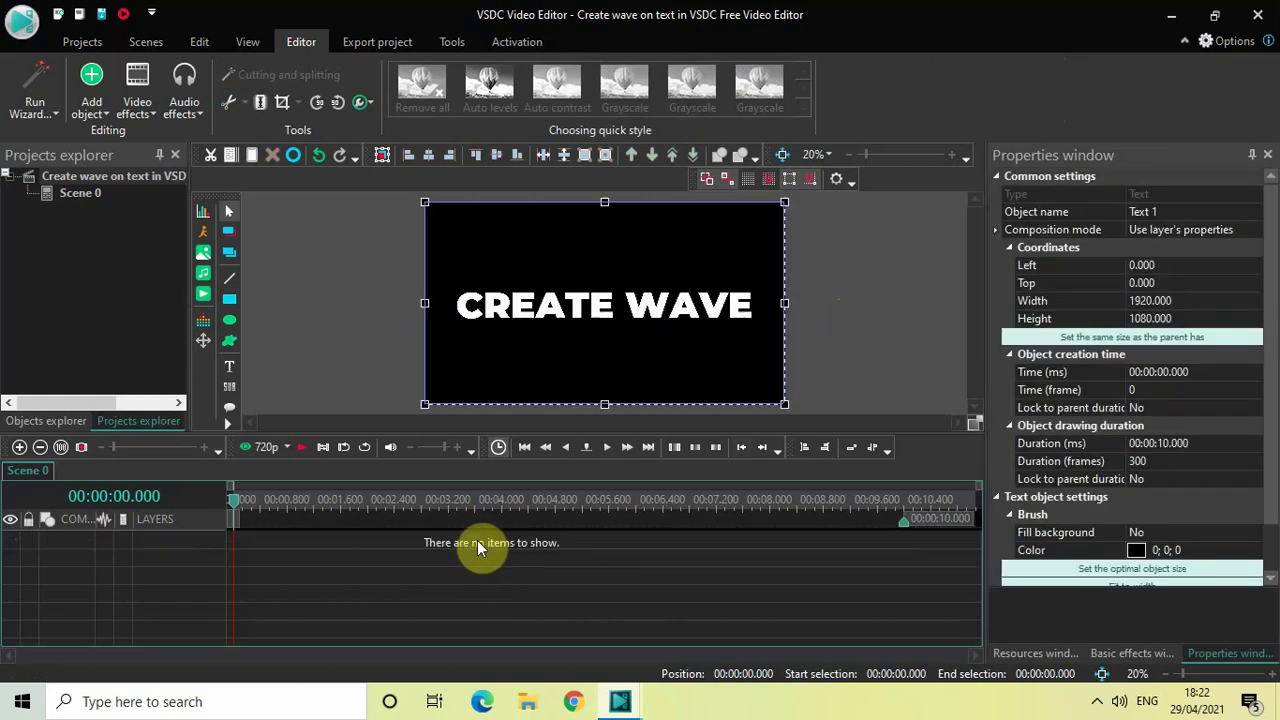
left_click(145, 112)
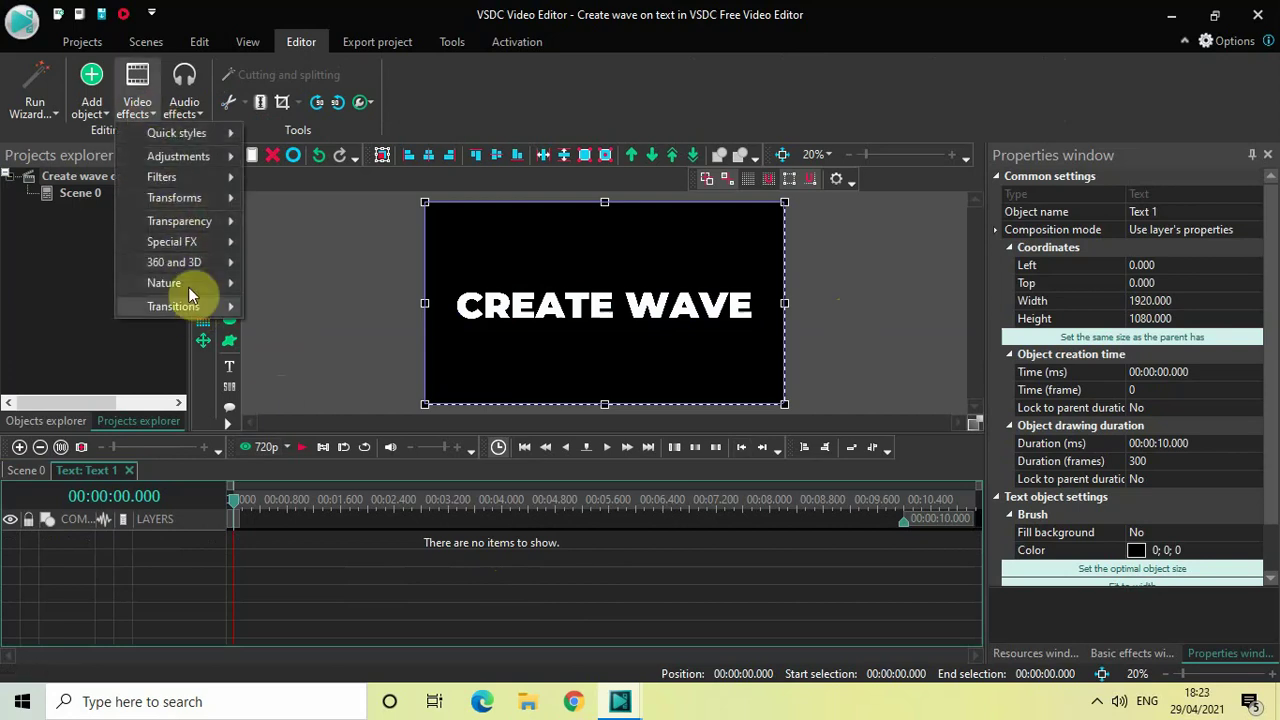
mouse_move(177, 200)
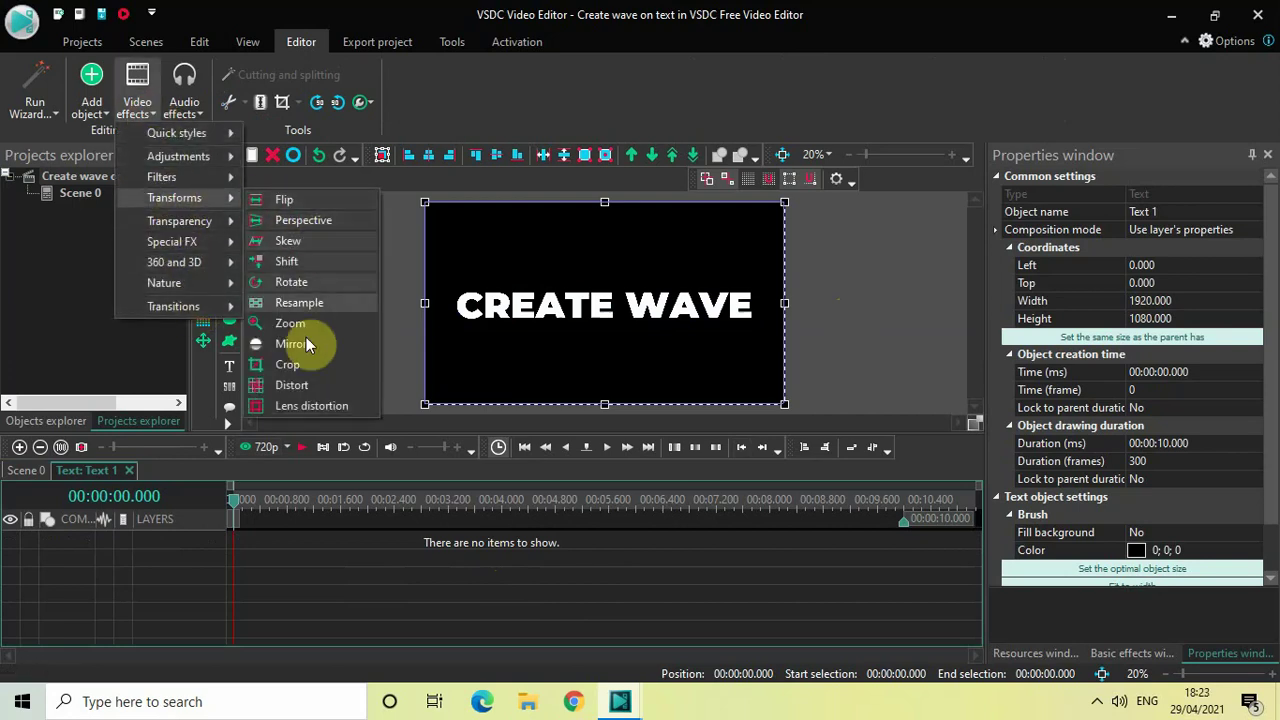
left_click(292, 385)
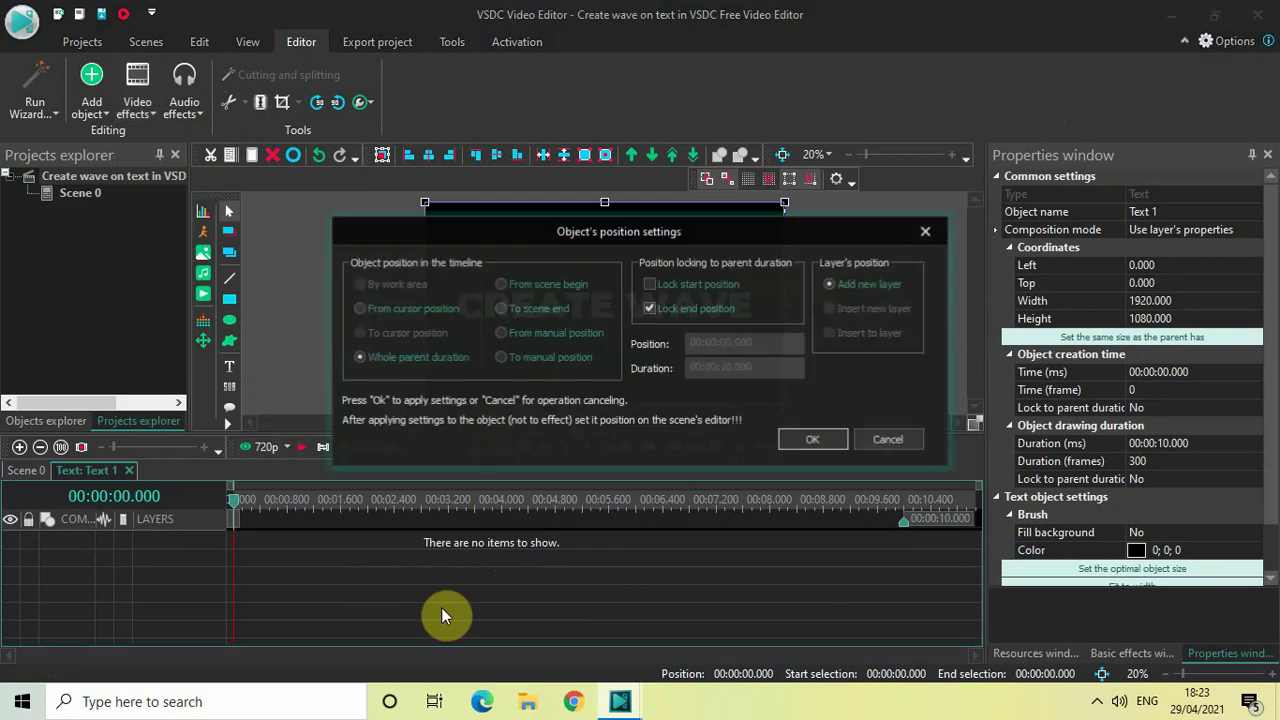
left_click(794, 440)
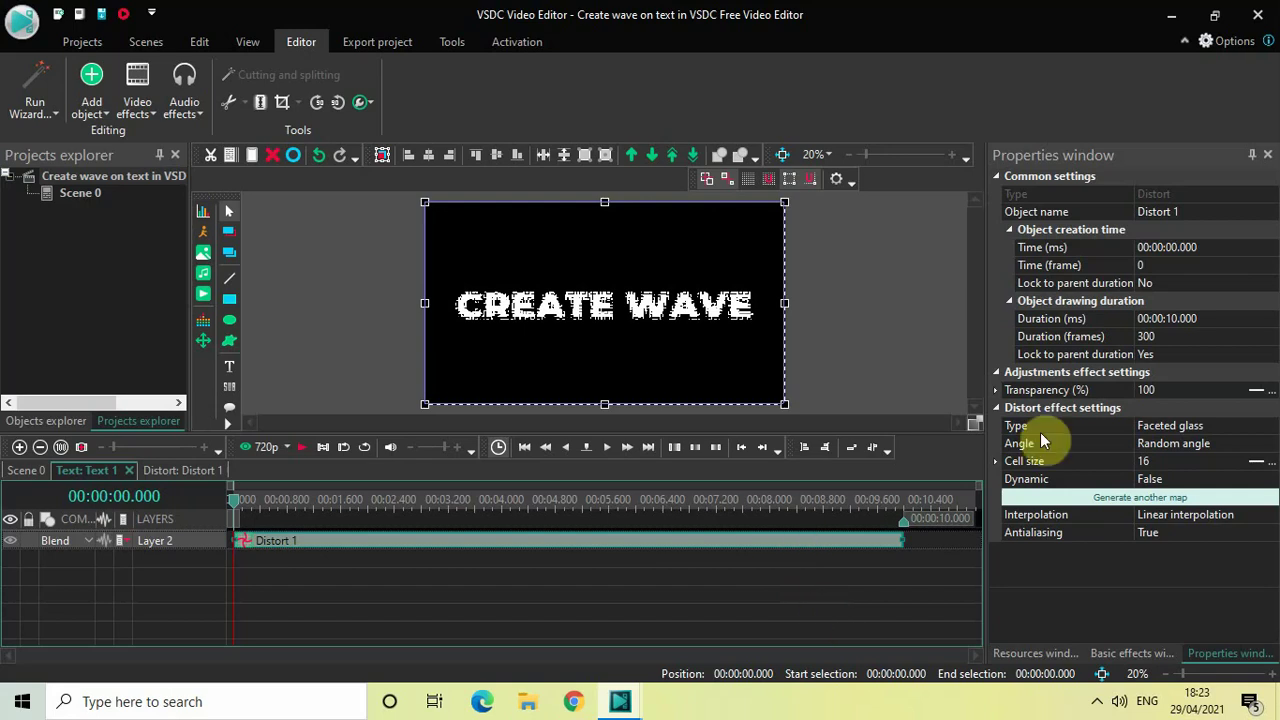
Step: Set the distort effect's duration to 2 seconds and its type to Z-wave
left_click(1175, 321)
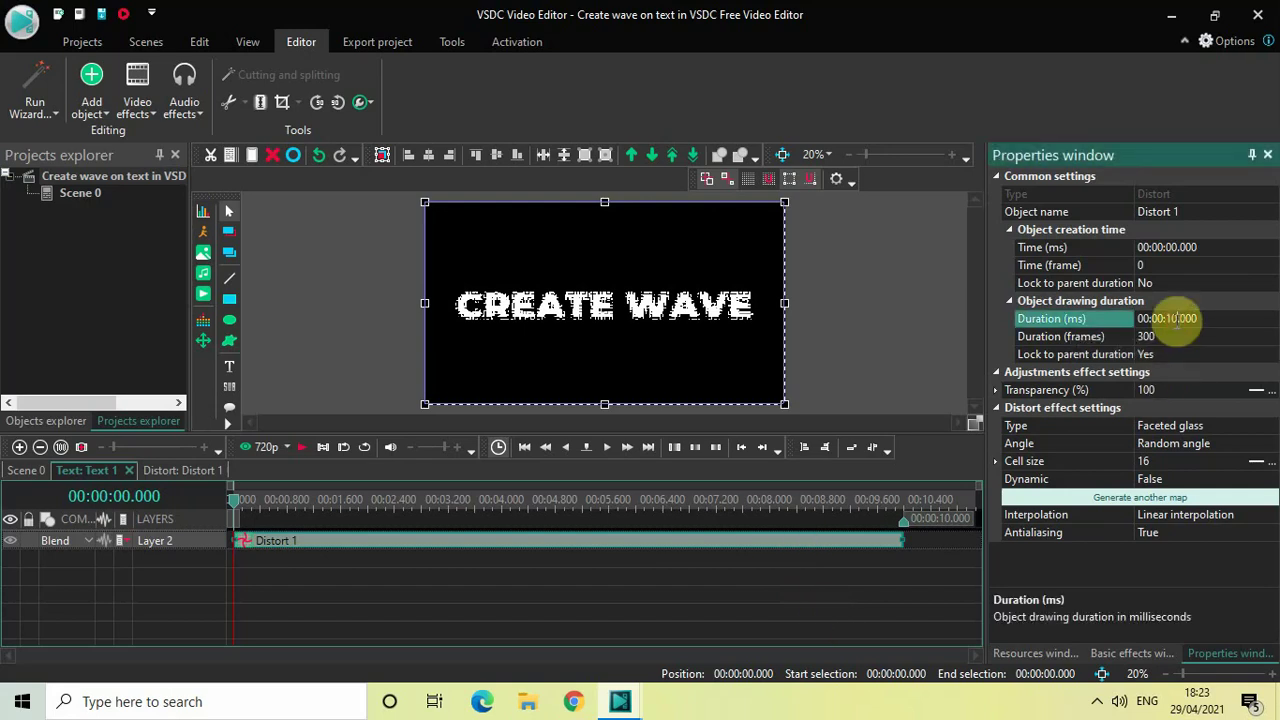
type("2")
key("Return")
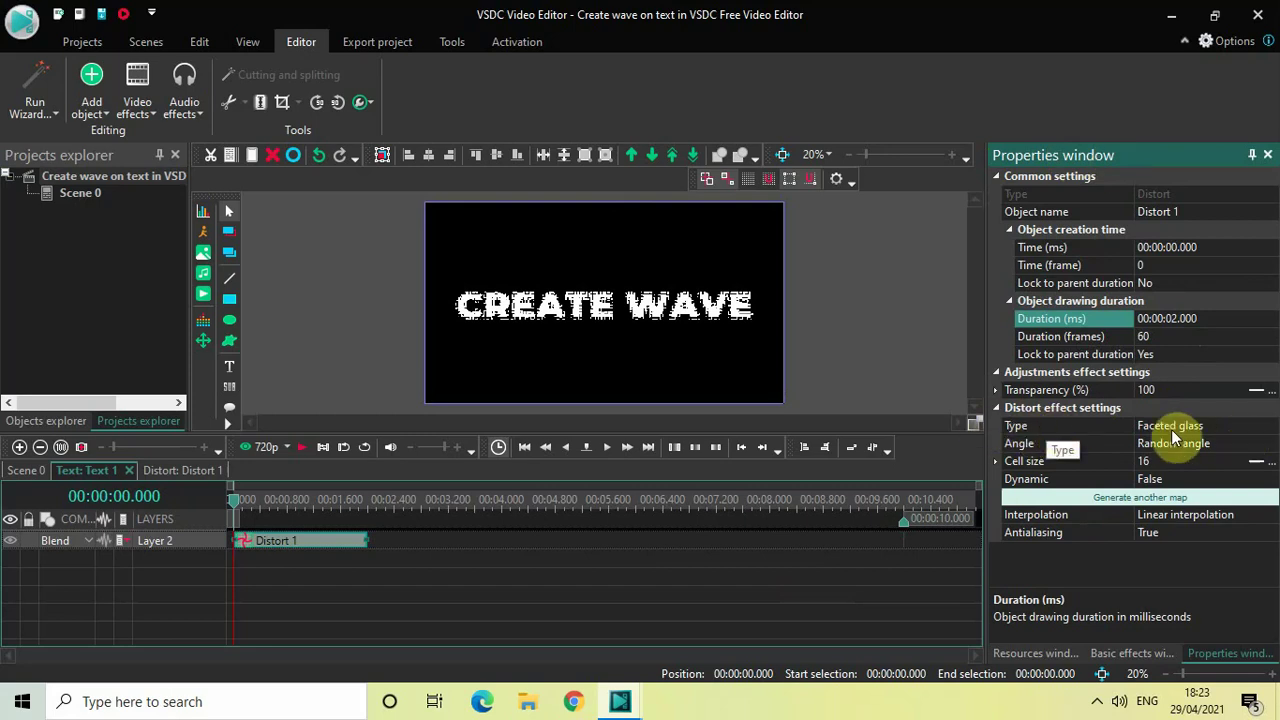
left_click(1270, 427)
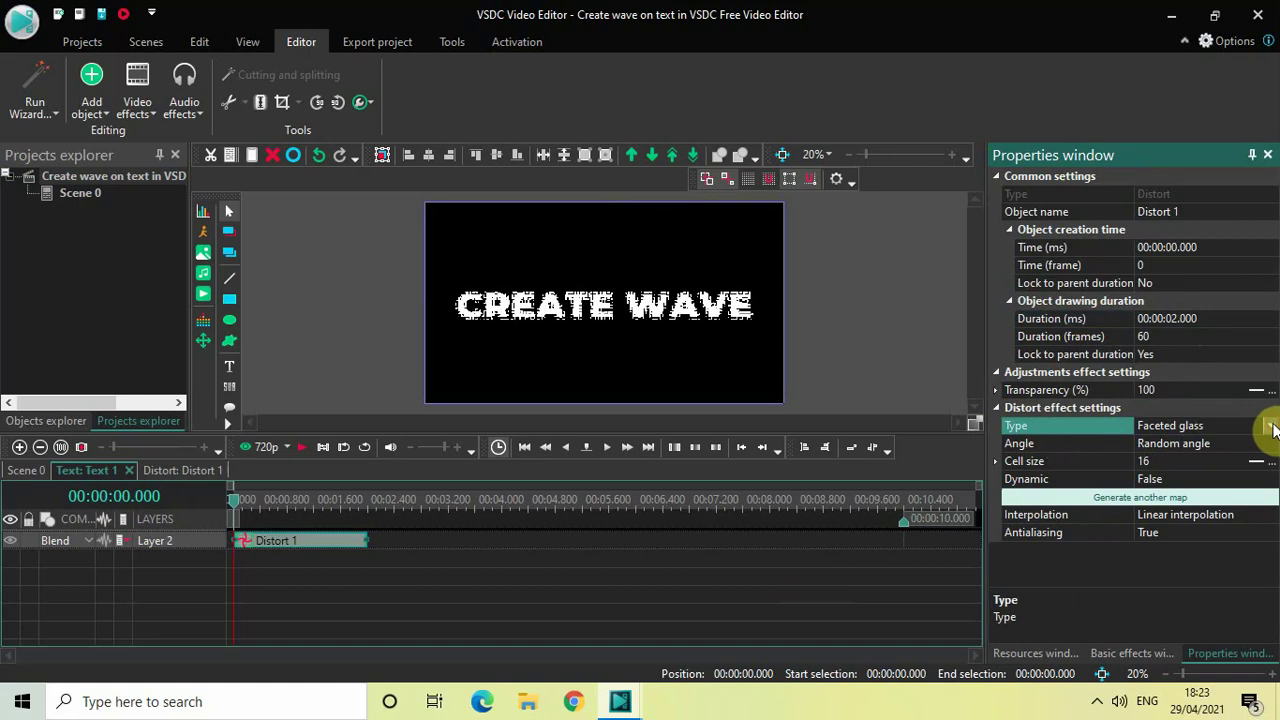
left_click(1271, 427)
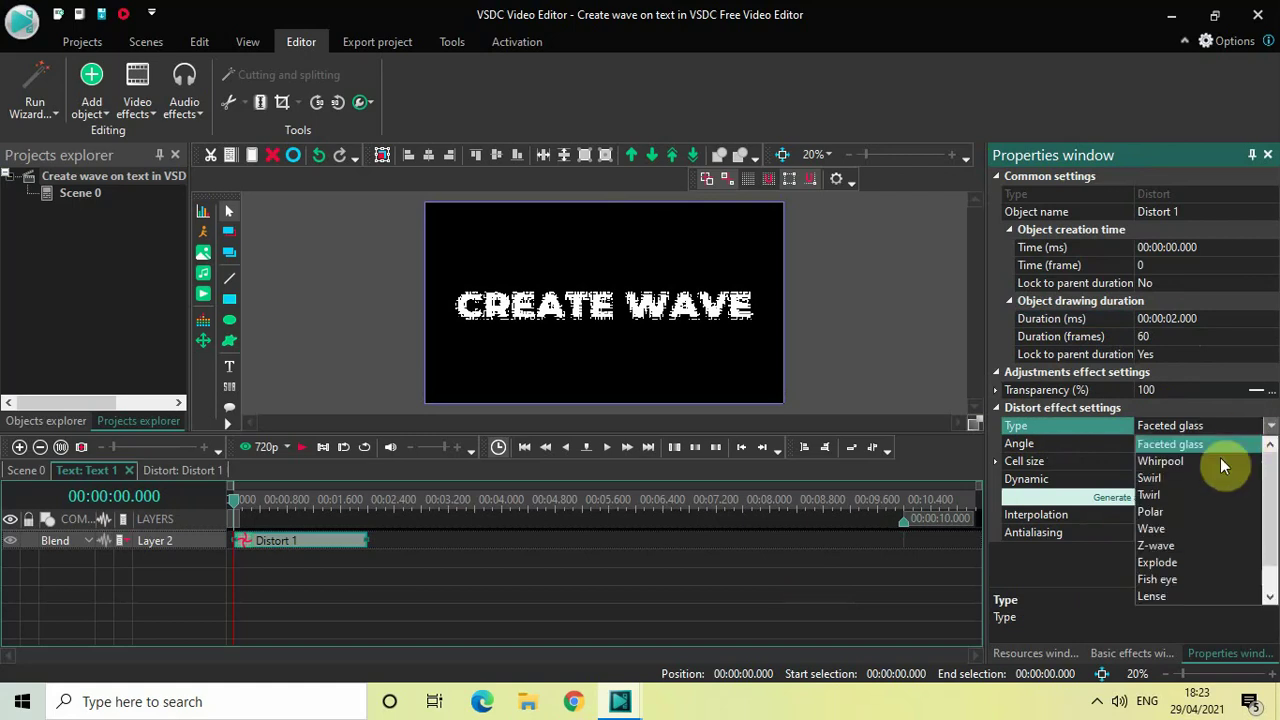
left_click(1179, 545)
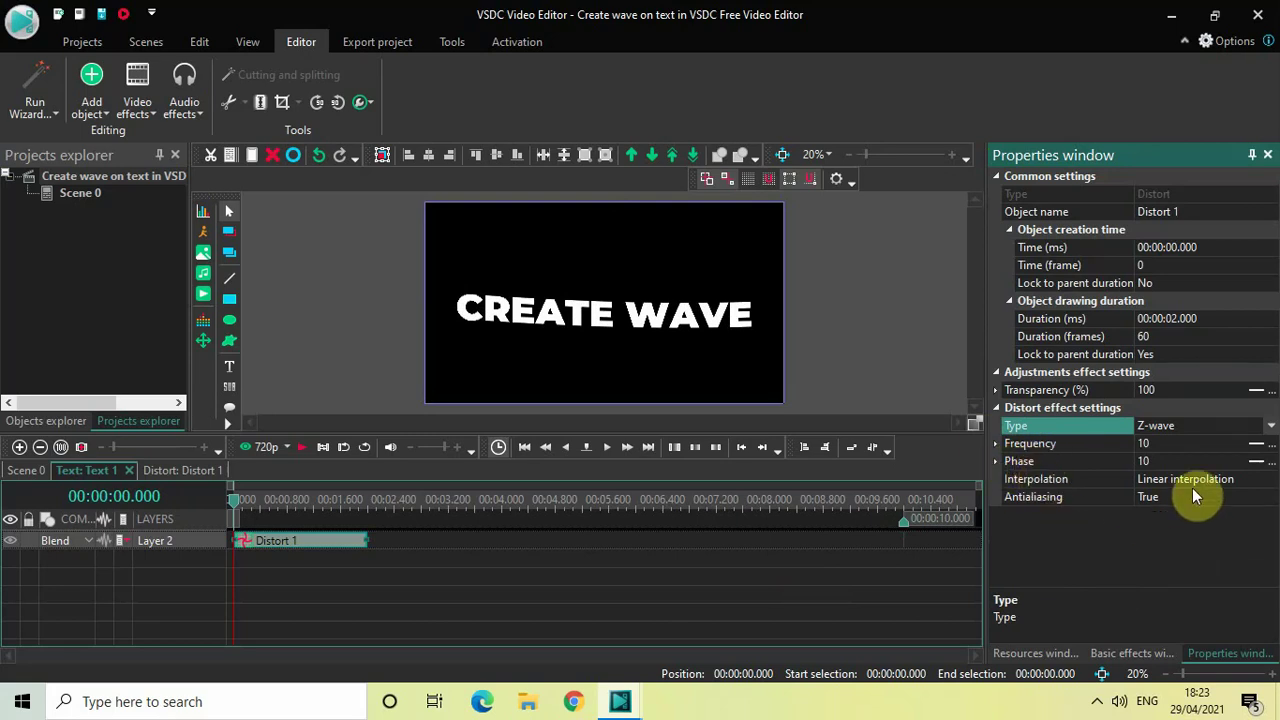
Step: Make the Z-wave effect's phase change linearly with the values 360; 0
left_click(1258, 461)
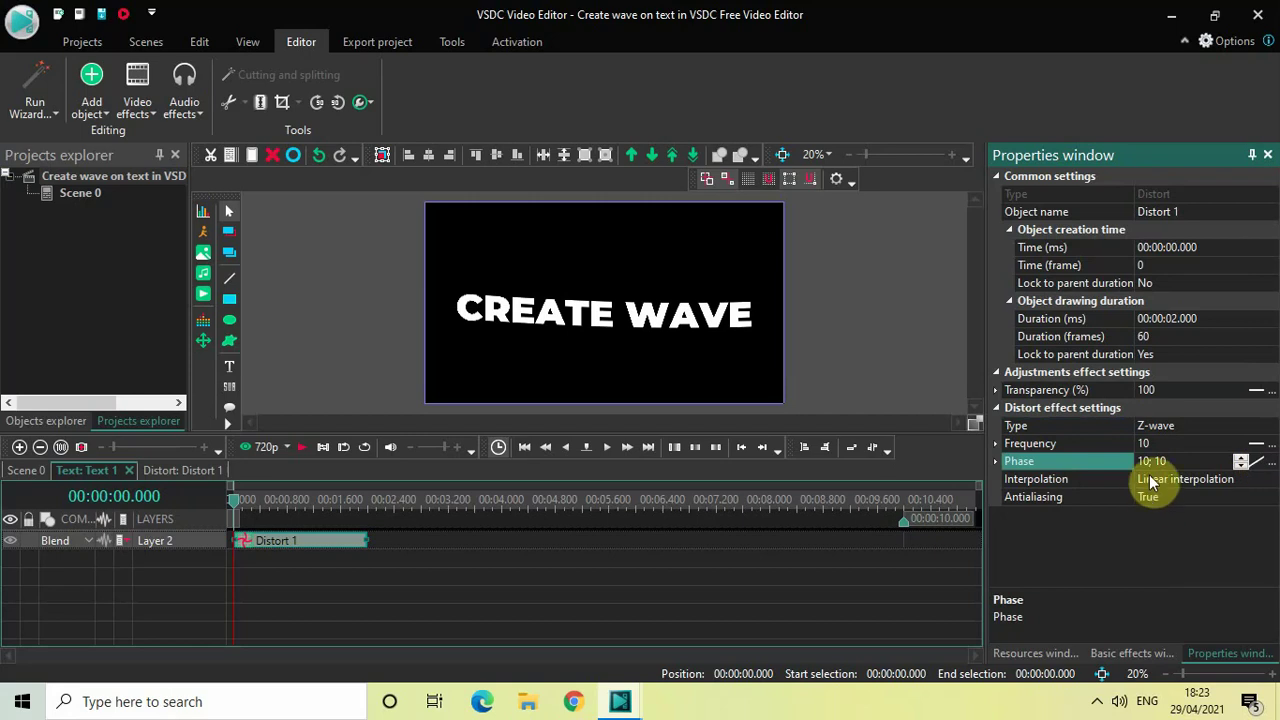
left_click(1183, 461)
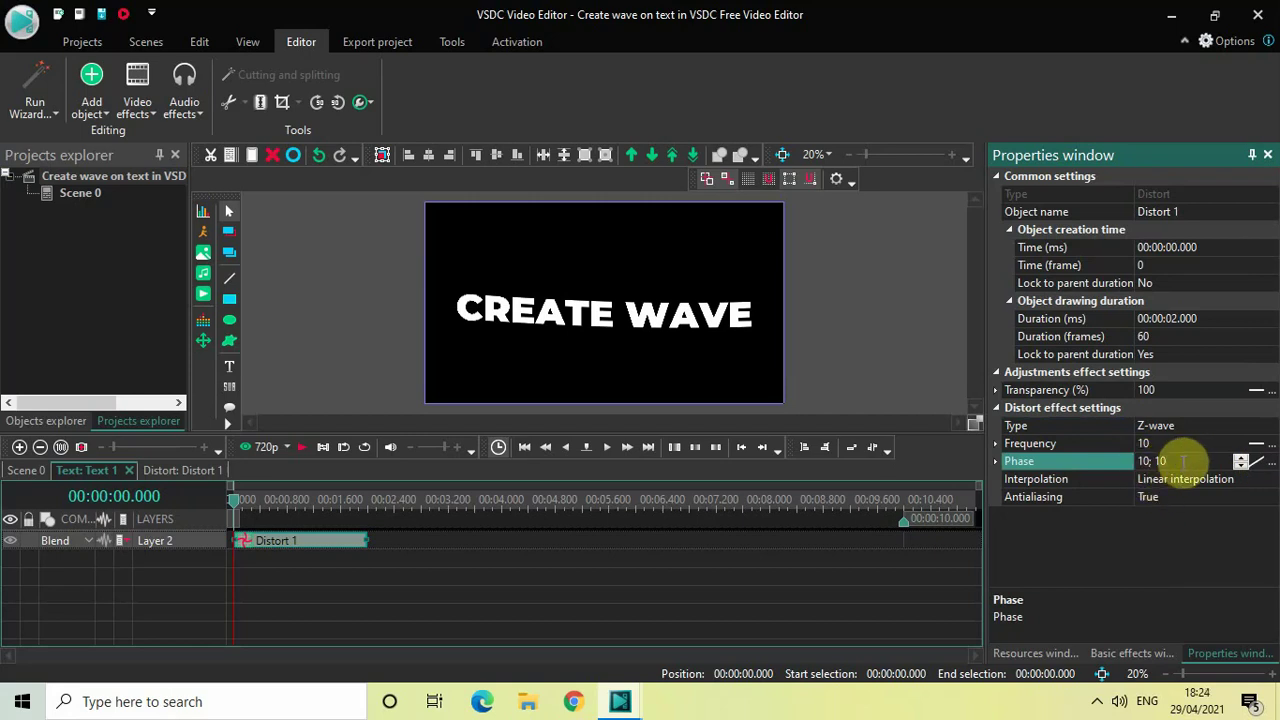
key("ctrl+a")
key("BackSpace")
type("360;0")
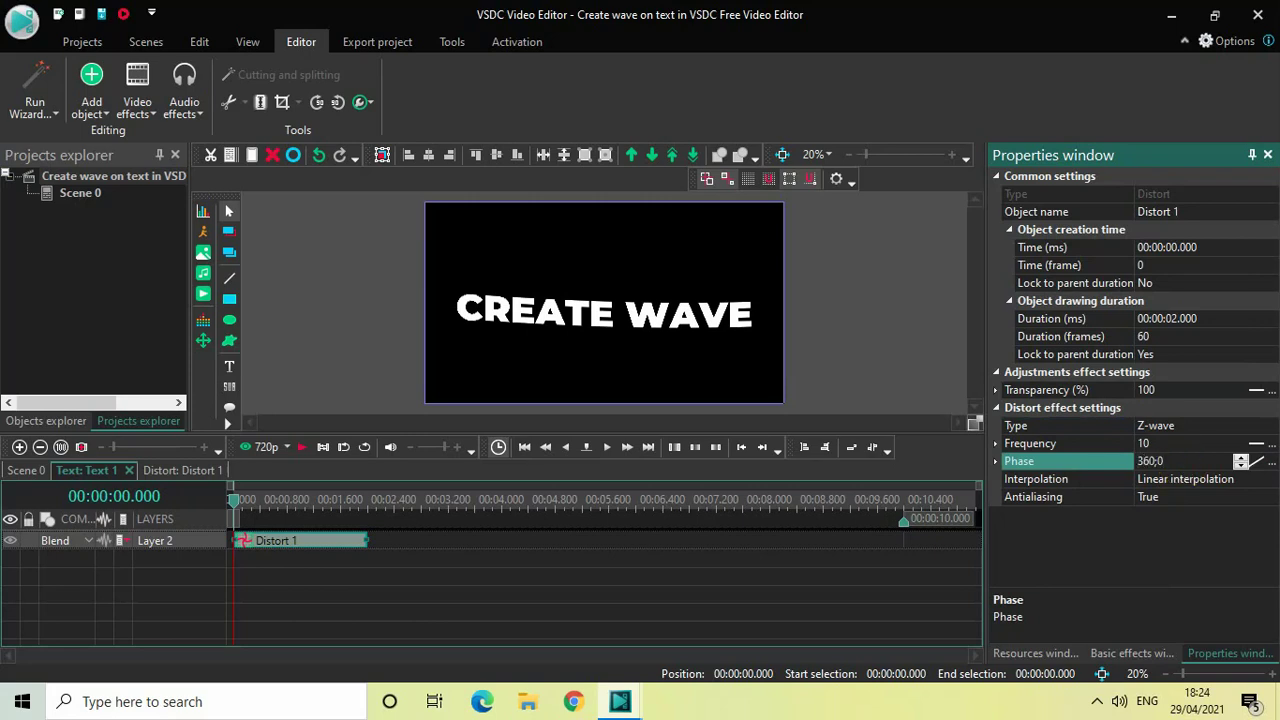
key("Return")
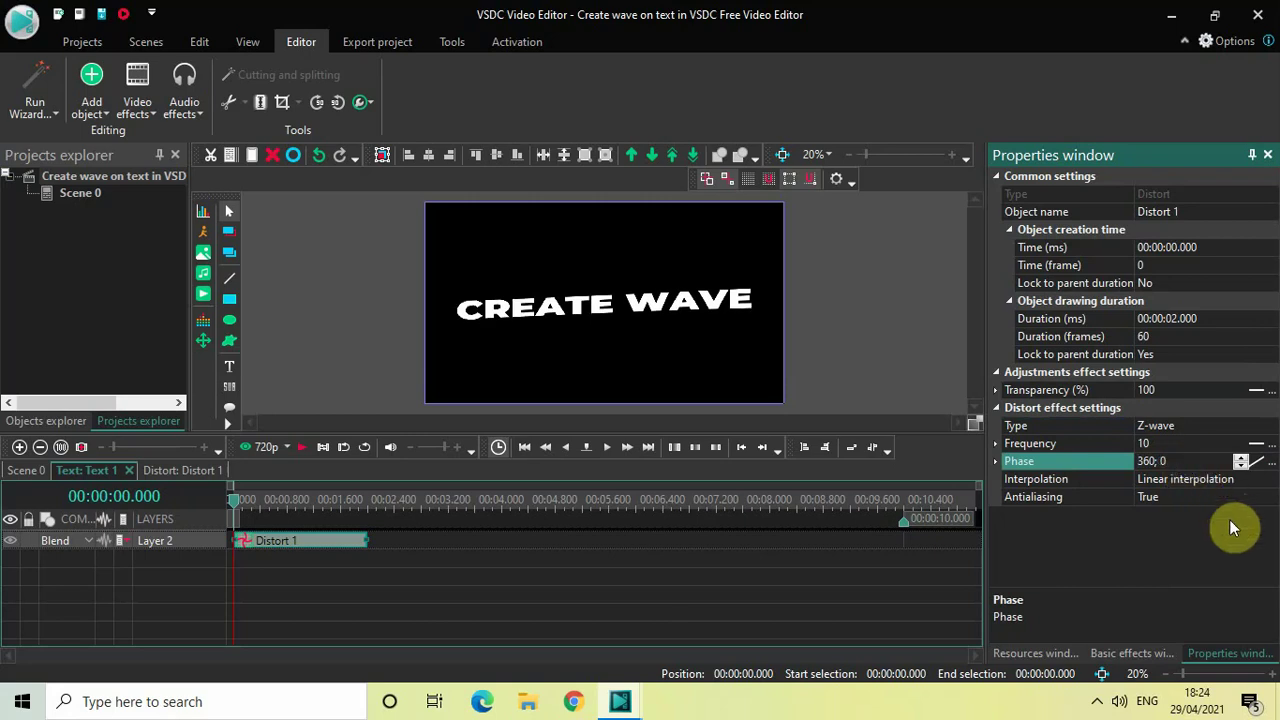
Step: Make the Z-wave effect's frequency change linearly with the values 1000; 0 and preview the animation
left_click(1257, 444)
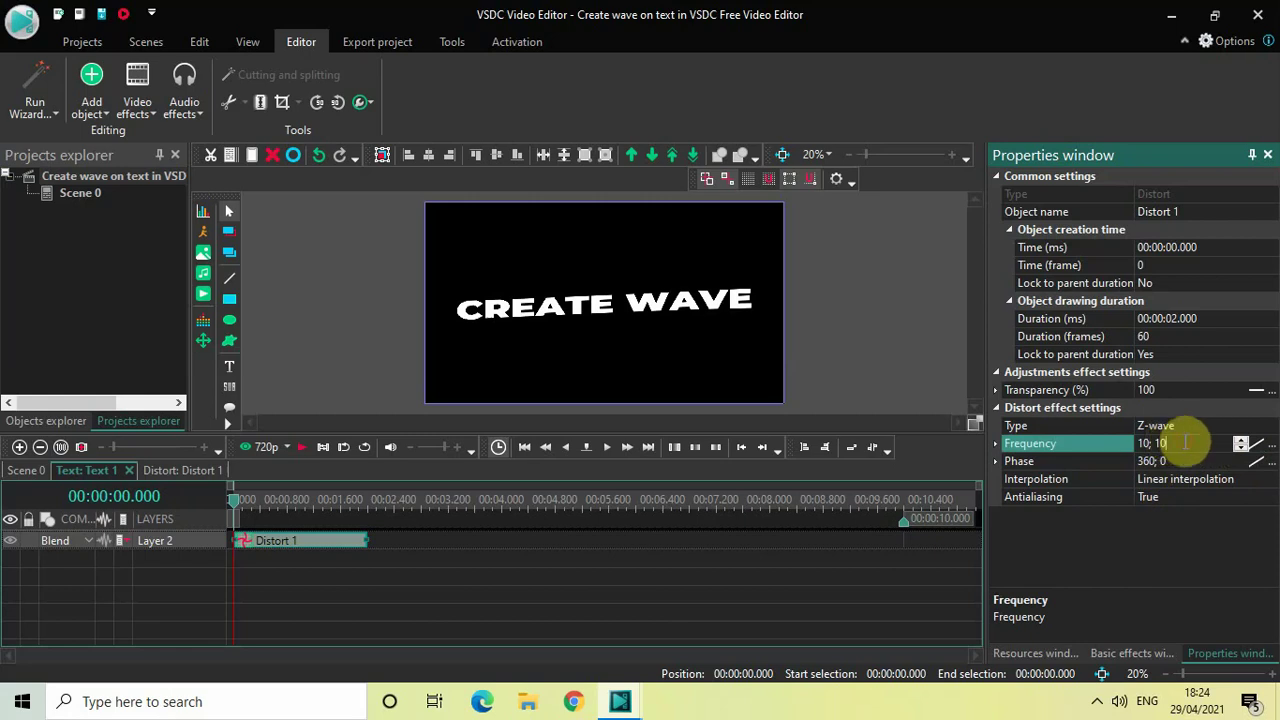
key("ctrl+a")
key("BackSpace")
type("1000")
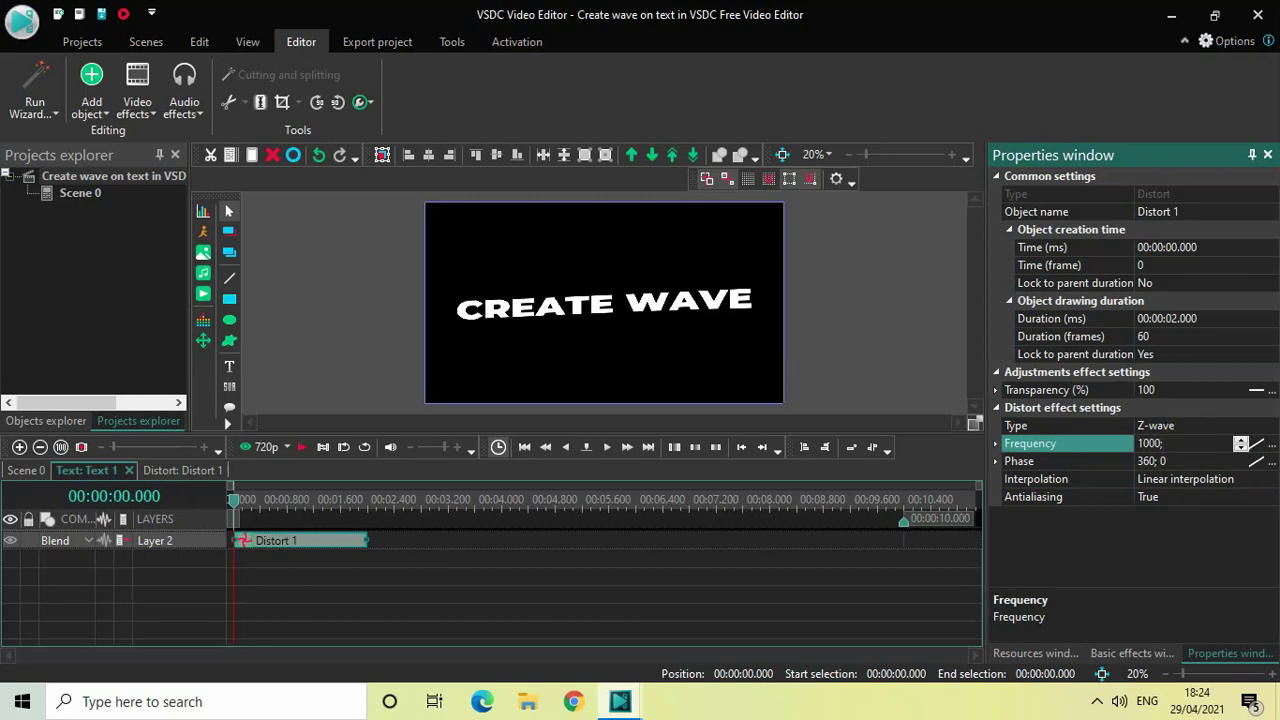
type(";0")
key("Return")
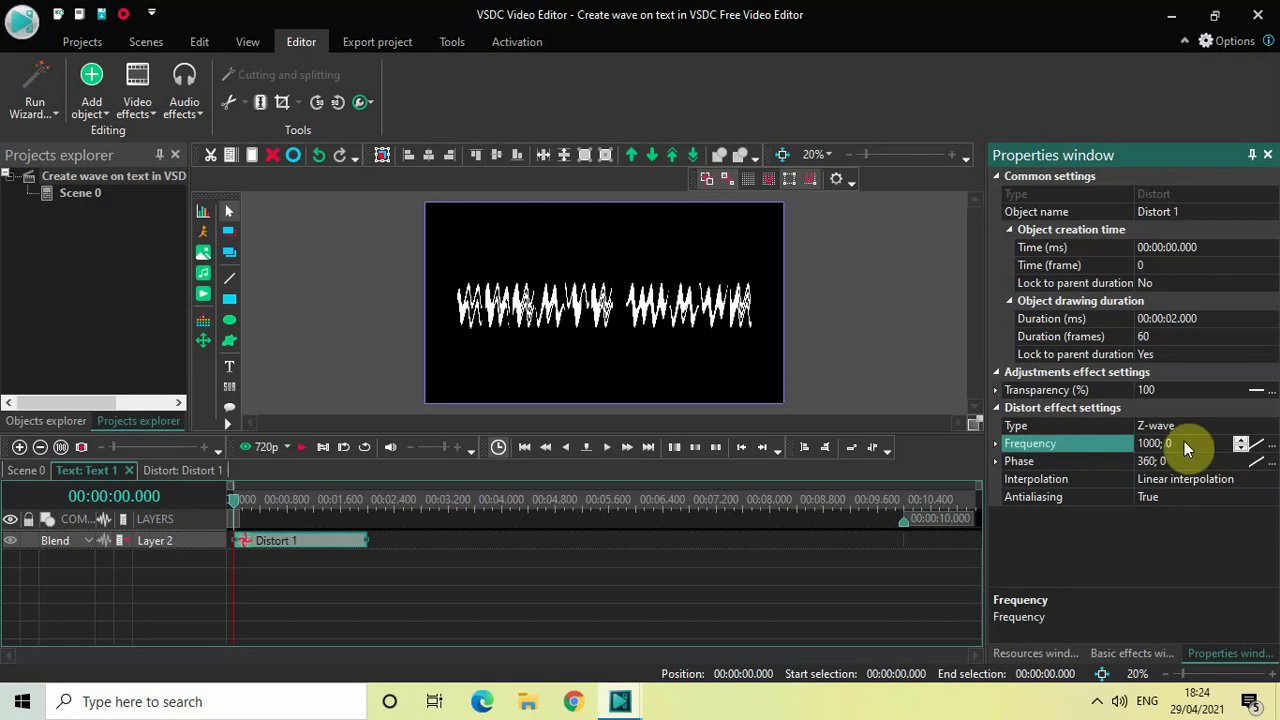
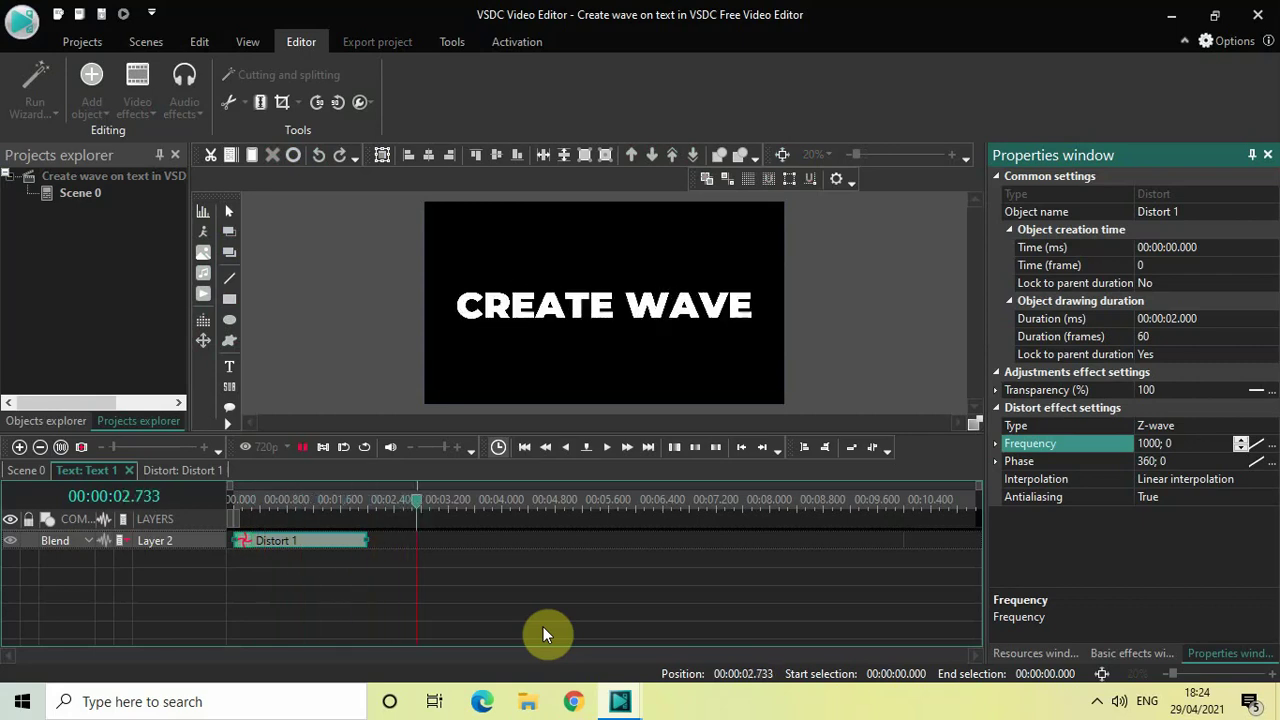
key("space")
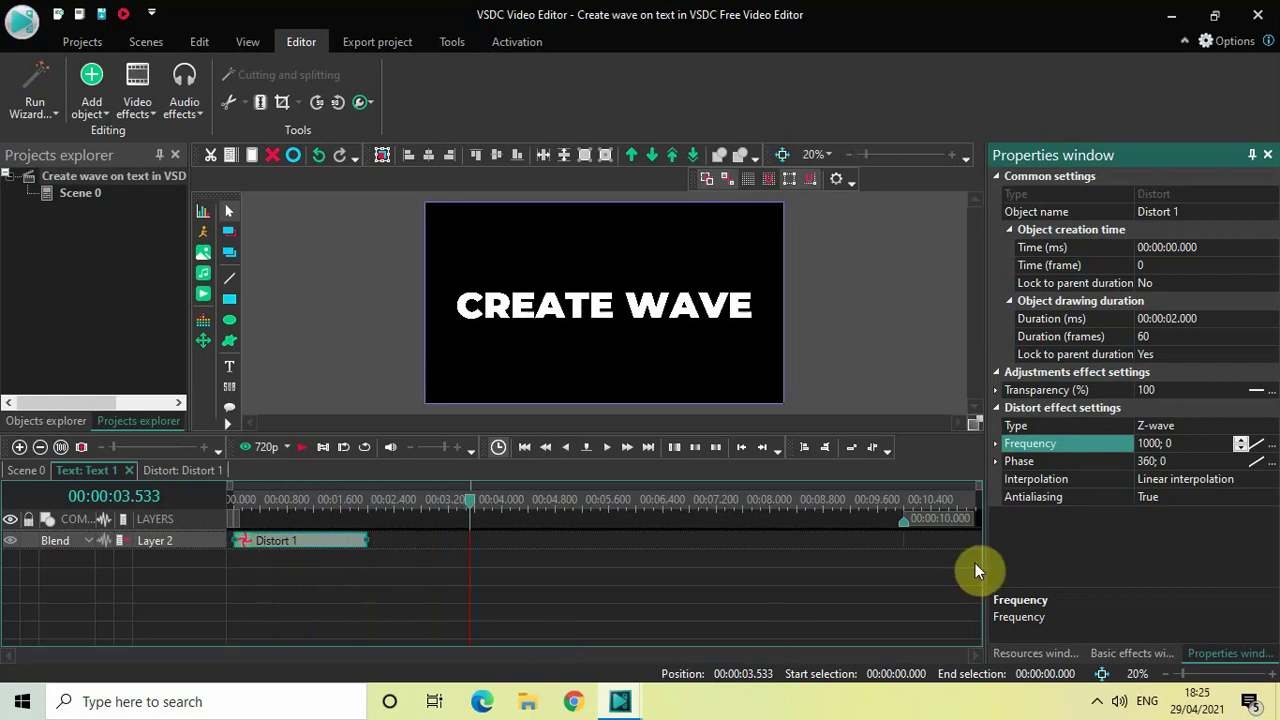
Step: Set the Z-wave effect's frequency to 500; 0 and preview the animation from the beginning
left_click(1150, 443)
key("BackSpace")
key("BackSpace")
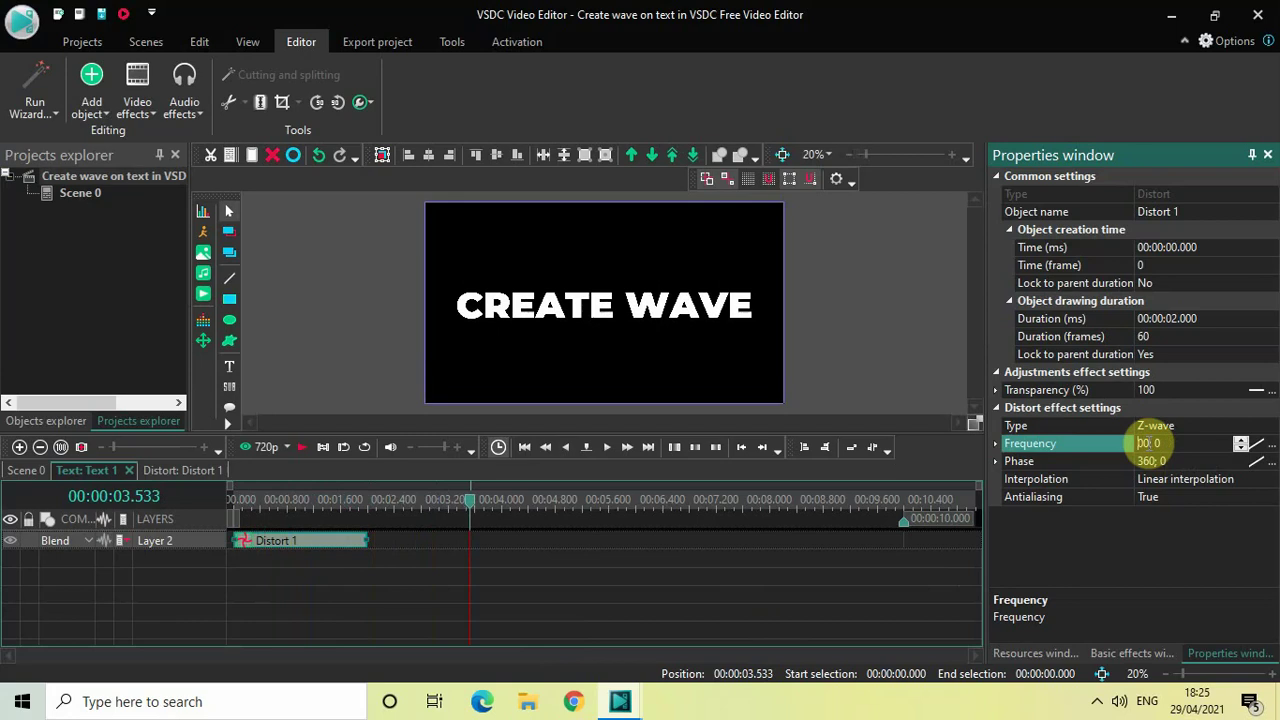
type("5")
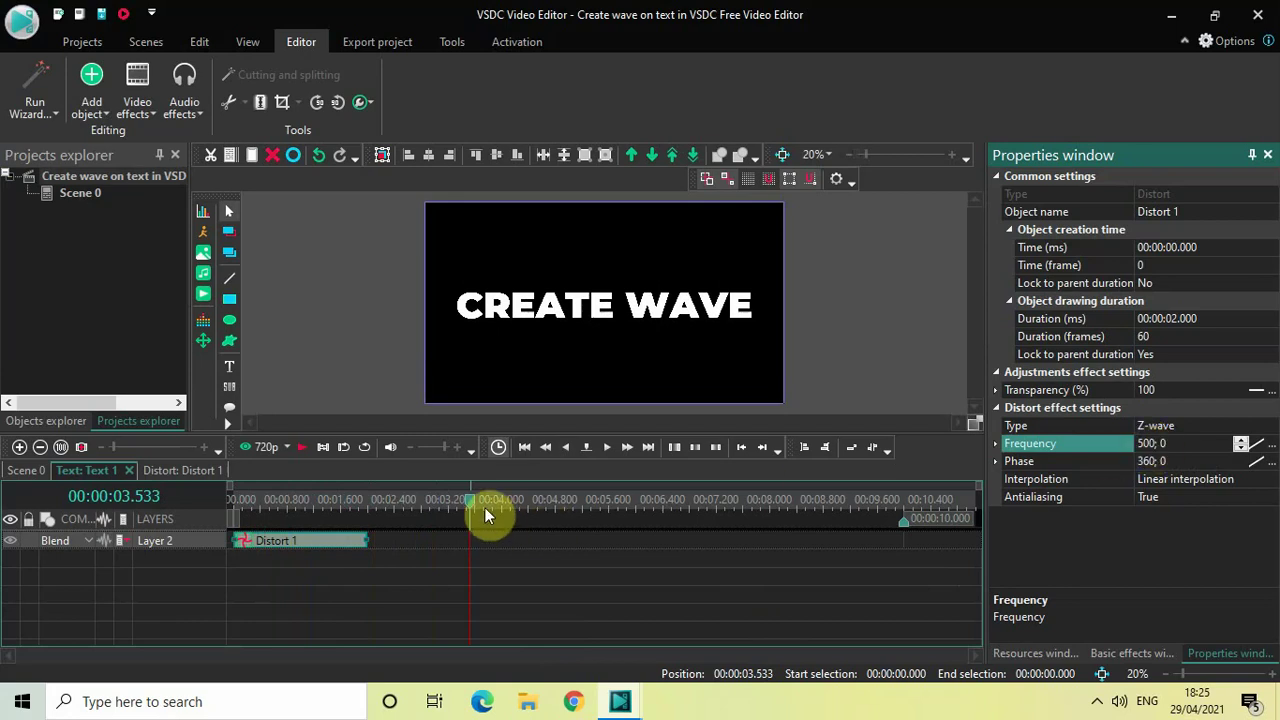
left_click_drag(472, 505, 200, 472)
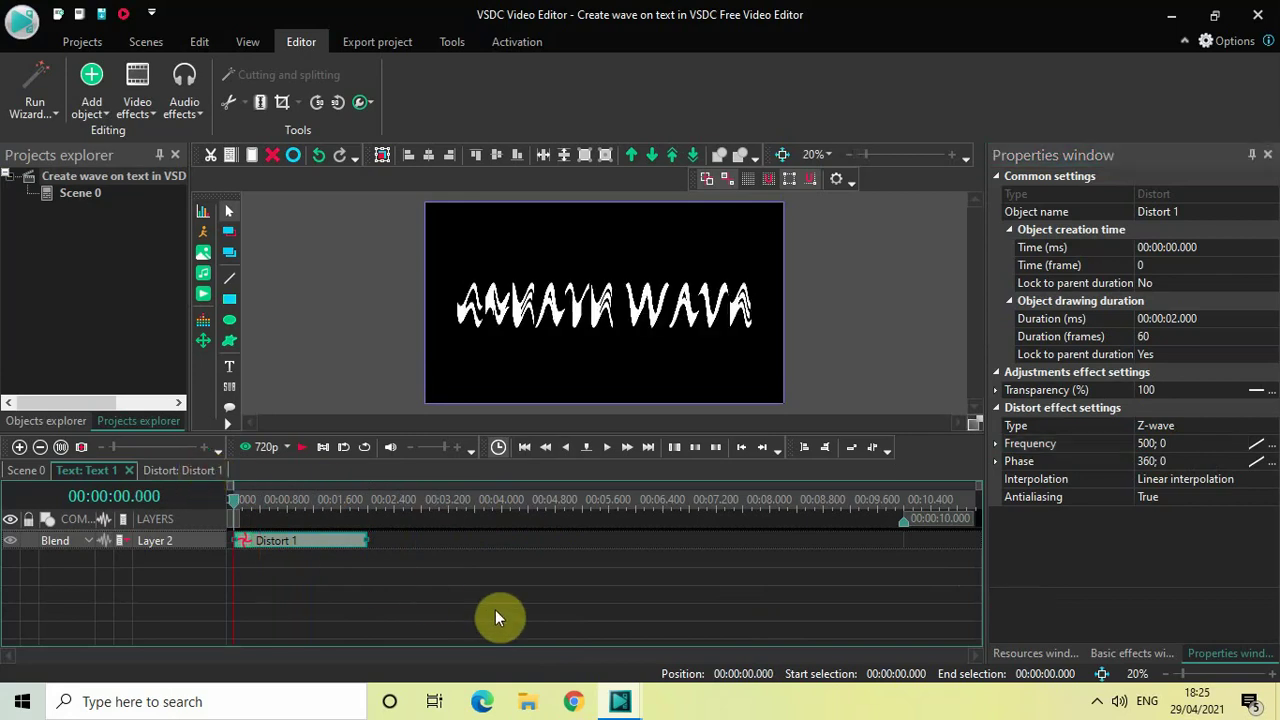
key("space")
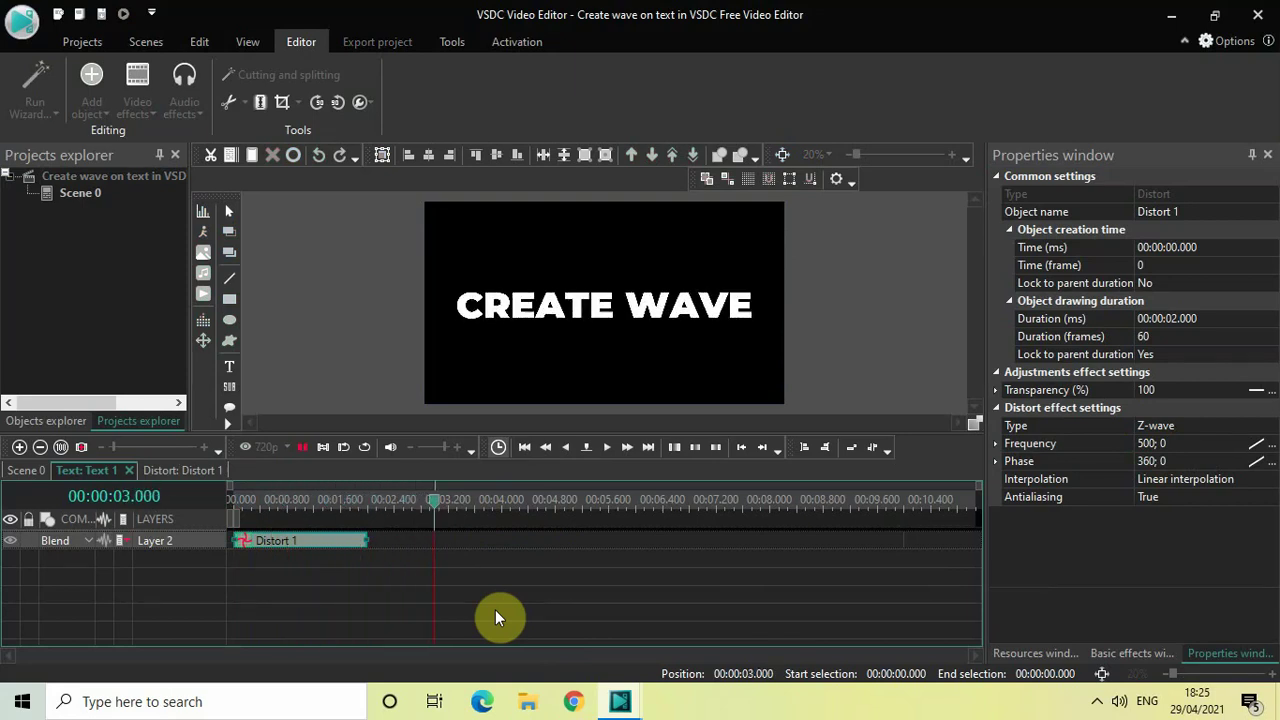
key("space")
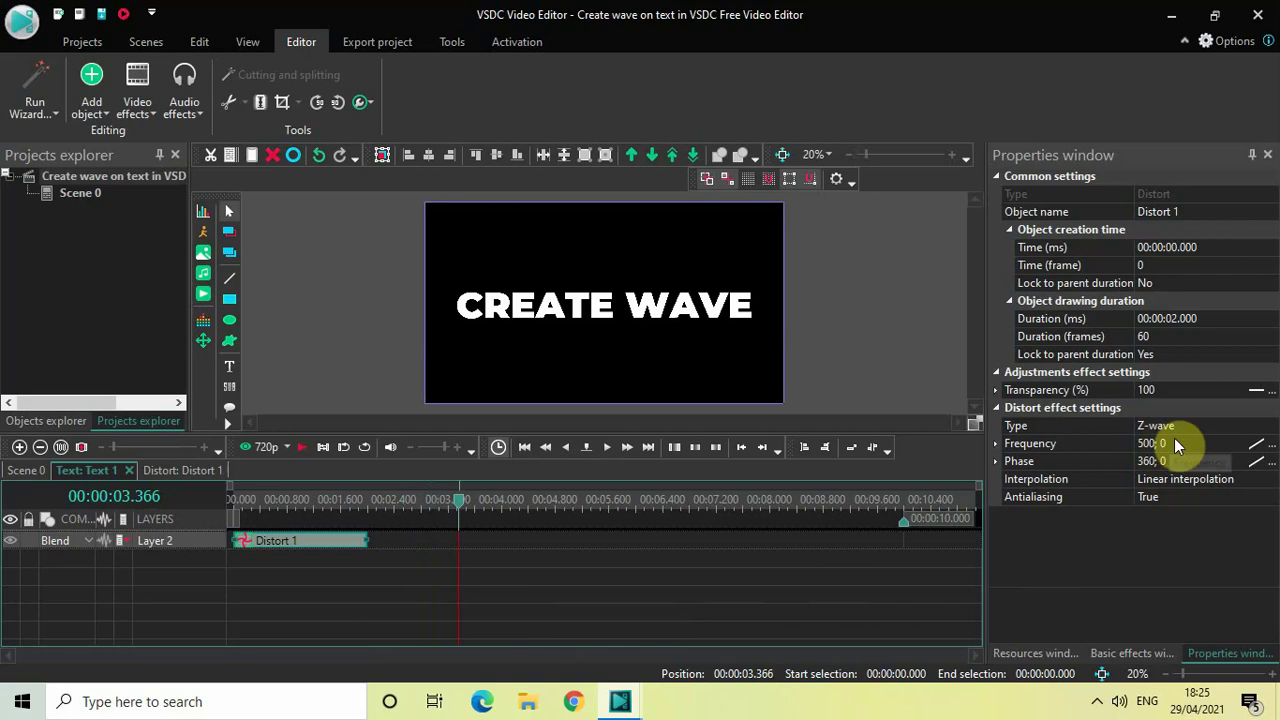
Step: Lower the Z-wave effect's frequency to 250; 0 and play the animation from the start
left_click(1144, 446)
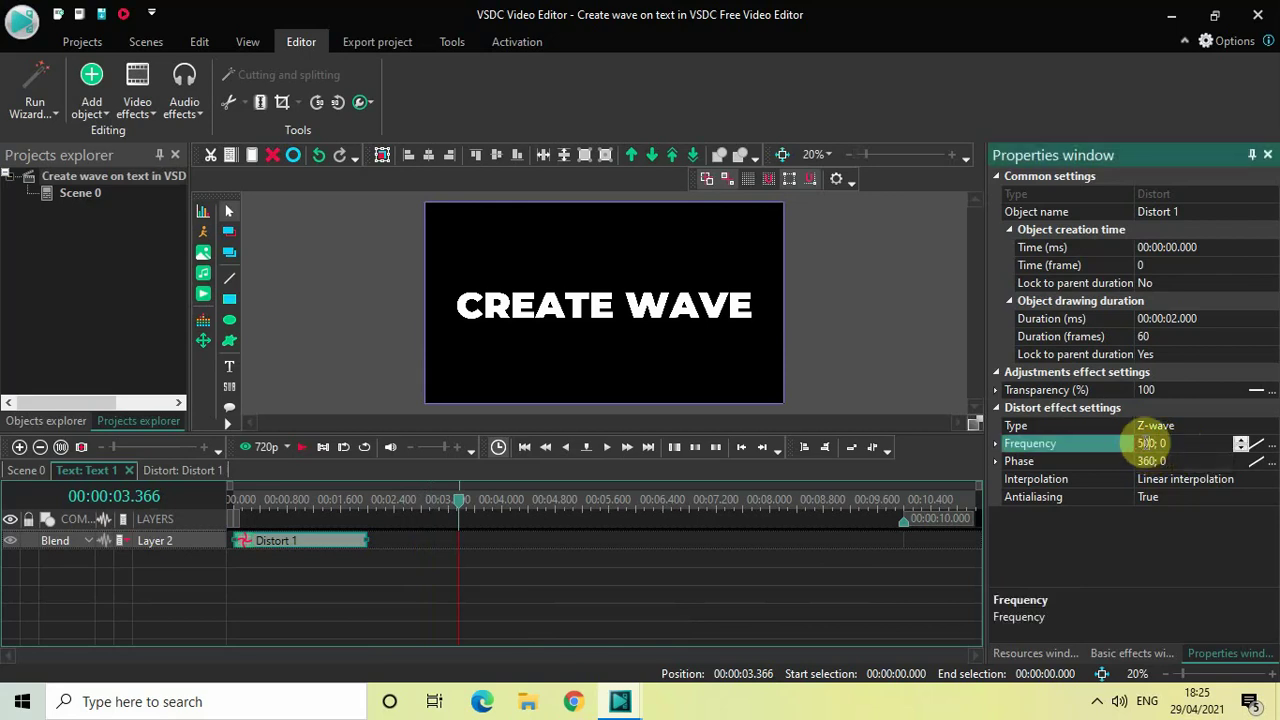
key("BackSpace")
key("BackSpace")
type("25")
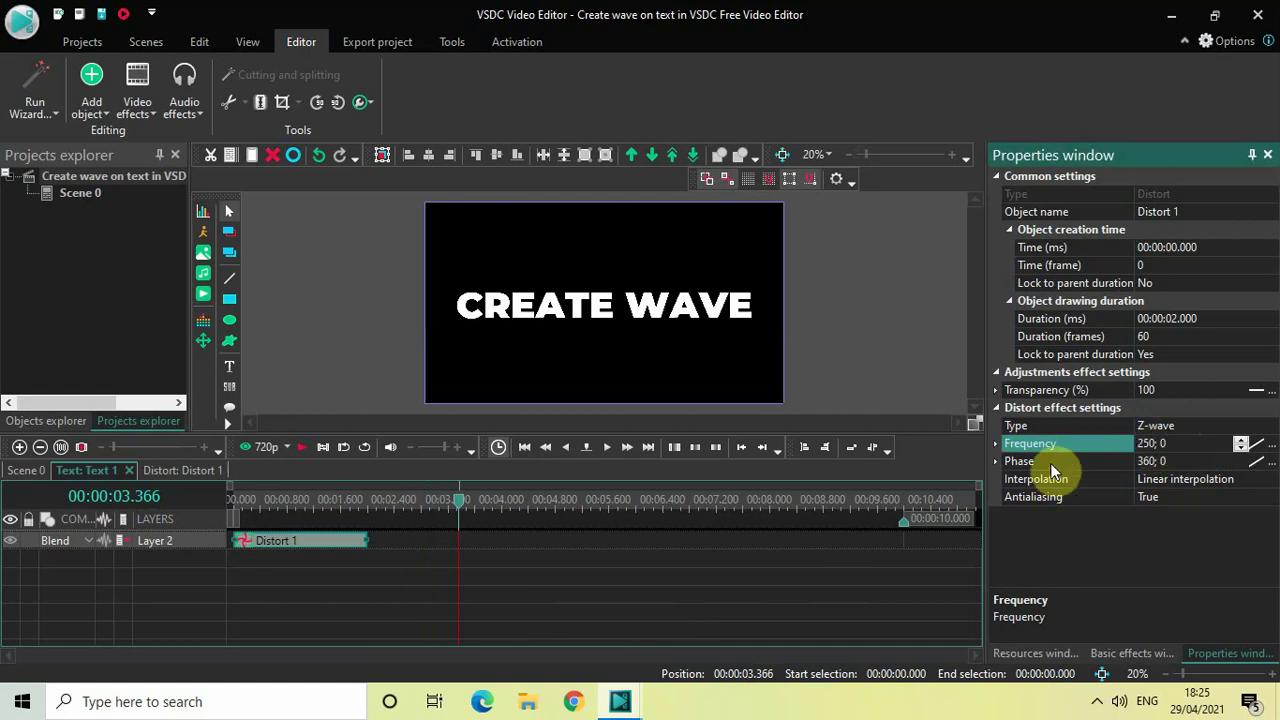
left_click_drag(451, 509, 203, 494)
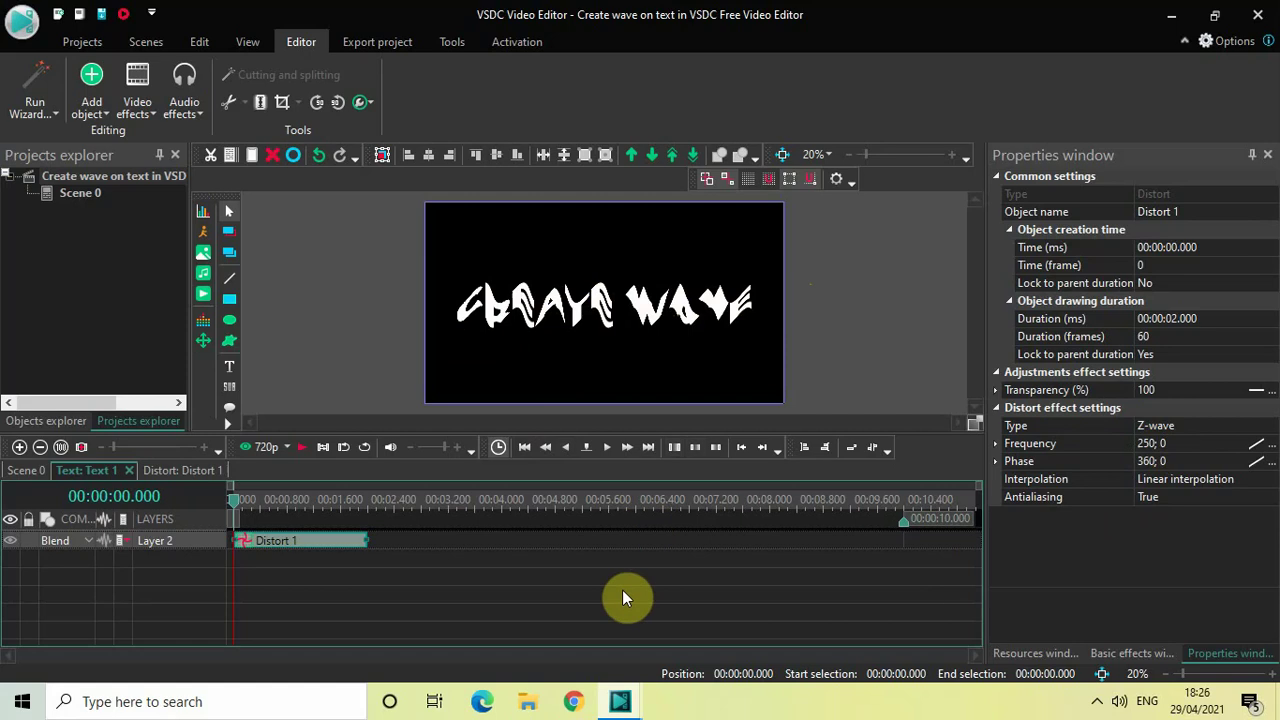
key("space")
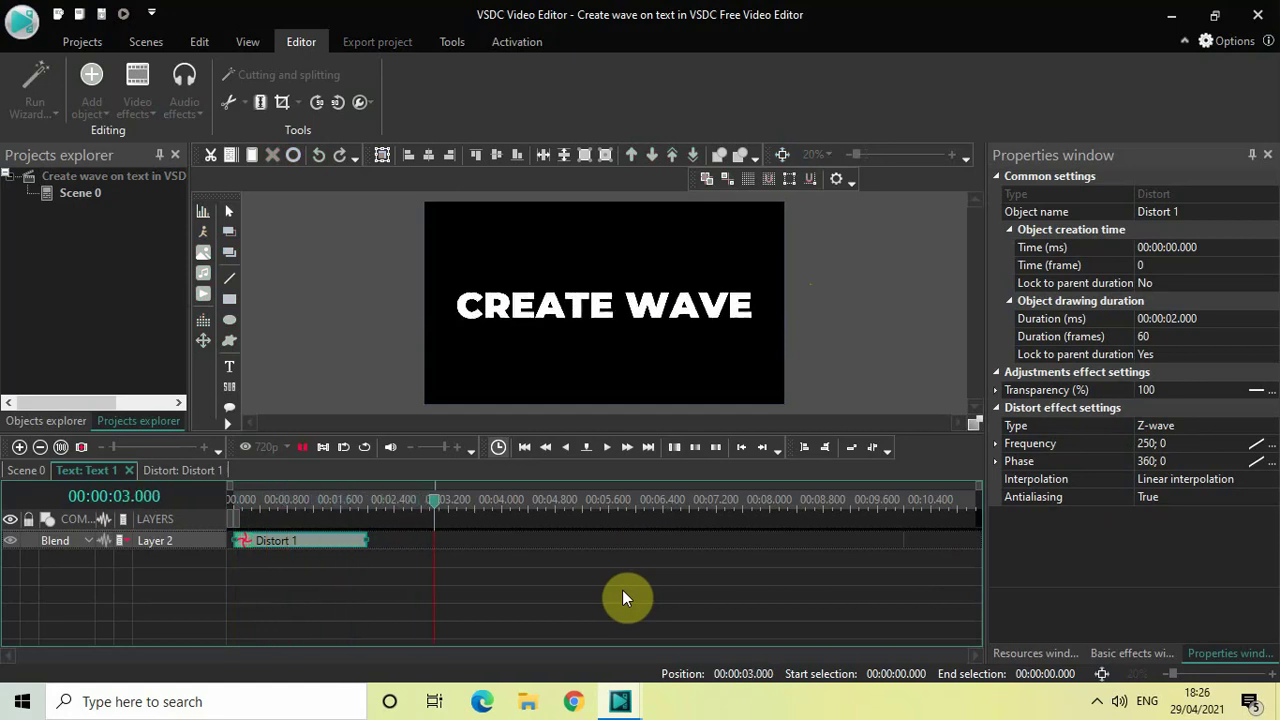
key("space")
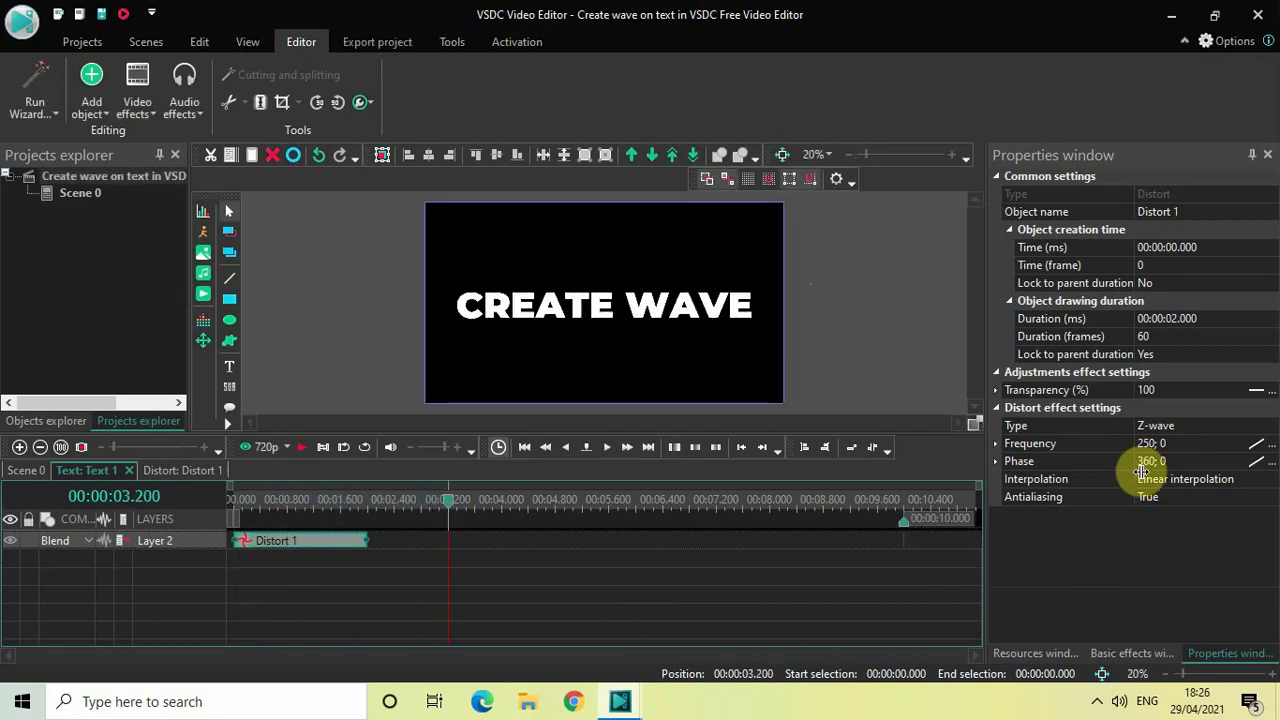
Step: Reduce the Z-wave effect's frequency to 100; 0 and preview the text animation twice from the start
left_click(1145, 438)
left_click(1147, 442)
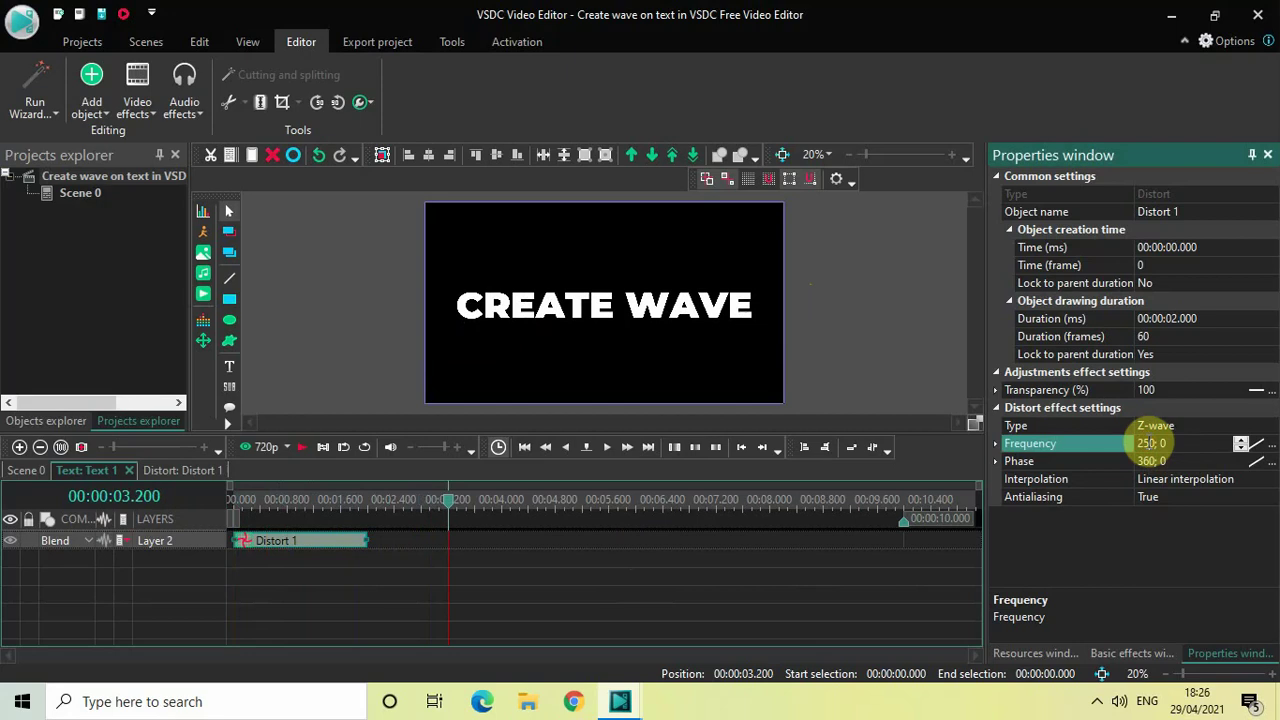
type("10")
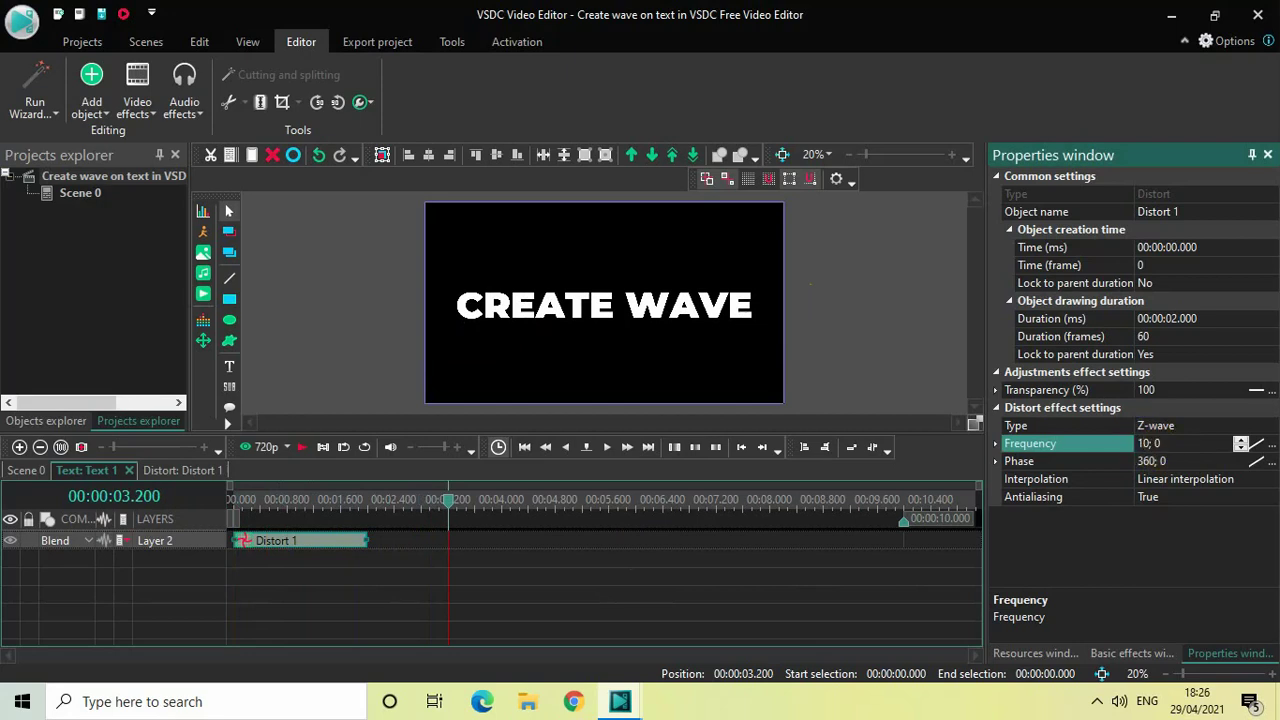
type("0")
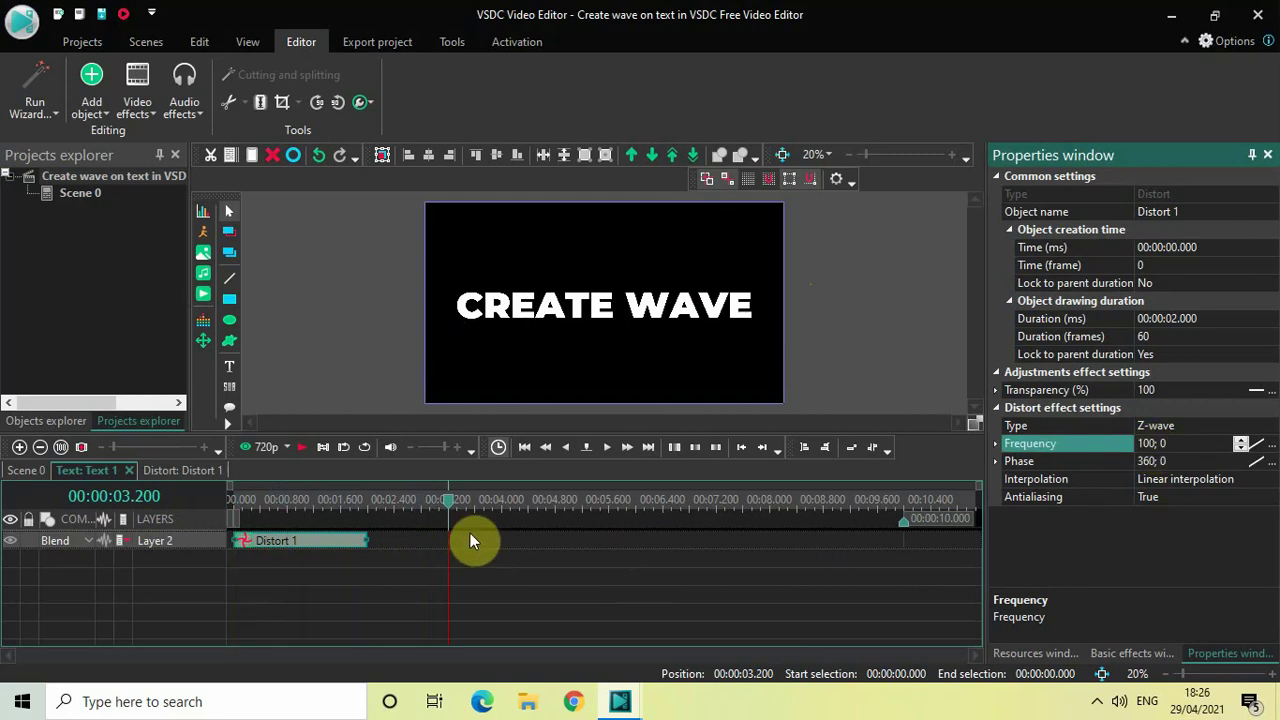
left_click_drag(449, 500, 171, 491)
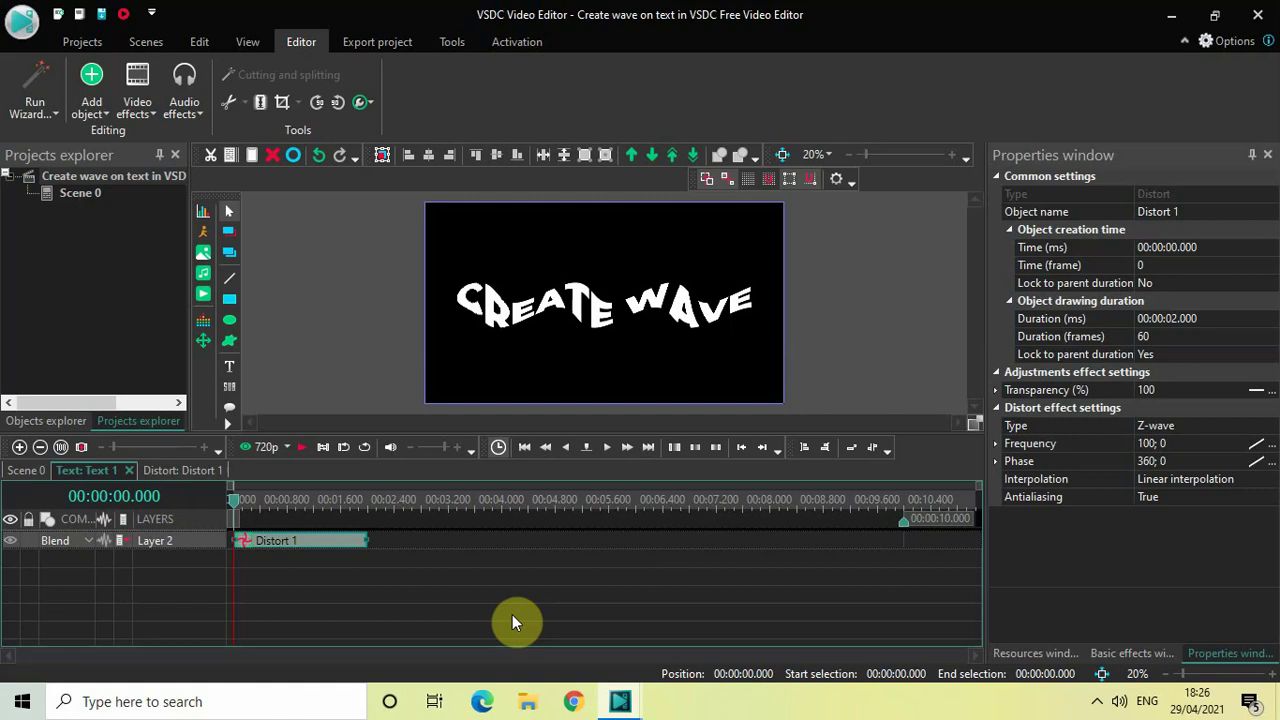
key("space")
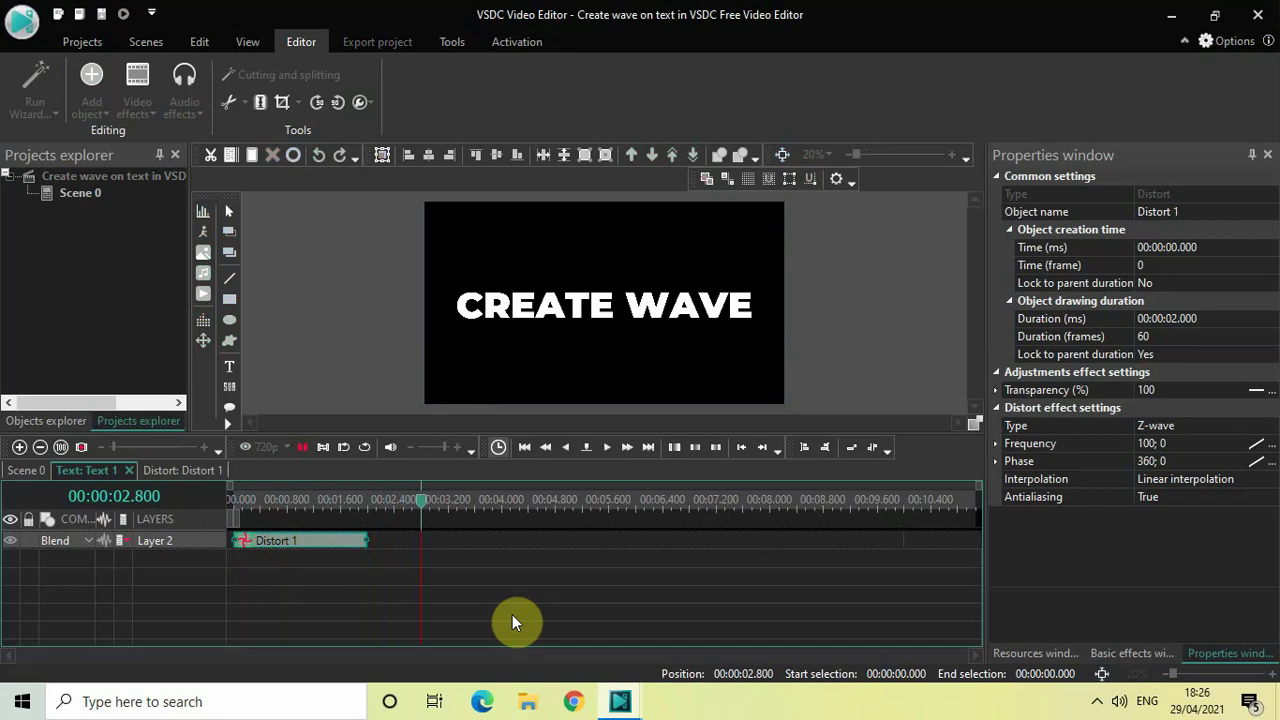
key("space")
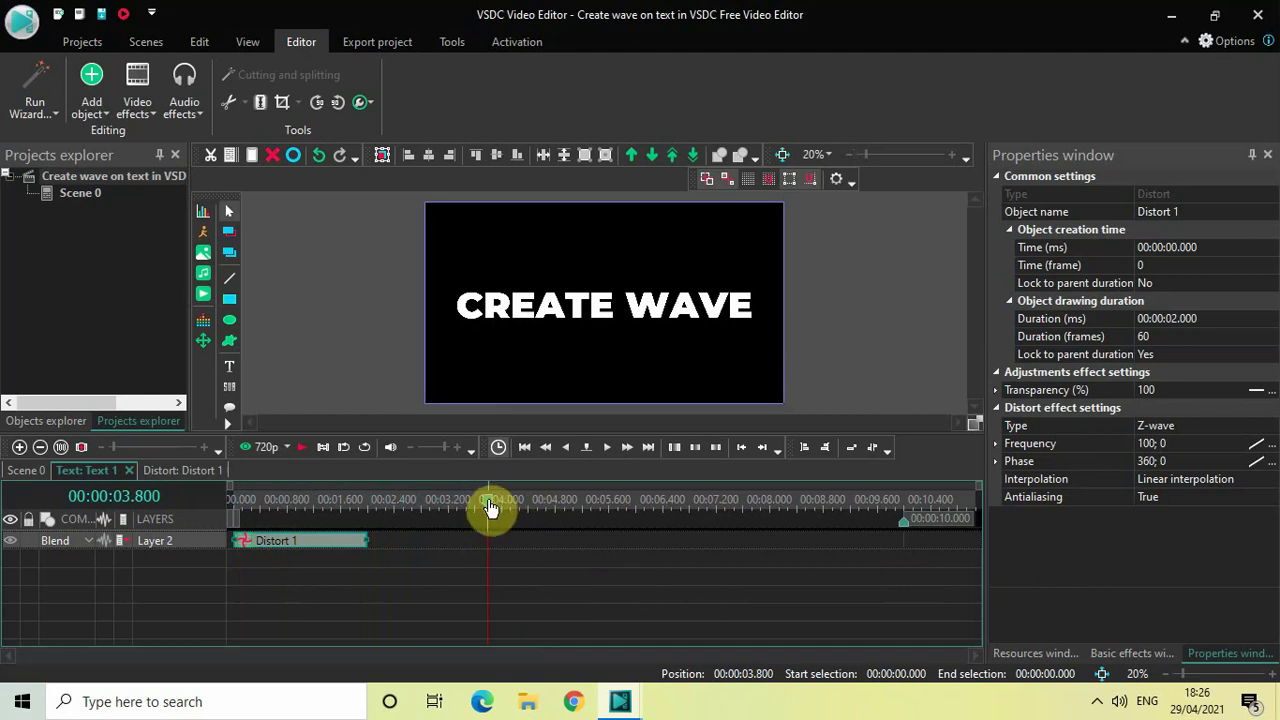
left_click_drag(489, 503, 189, 500)
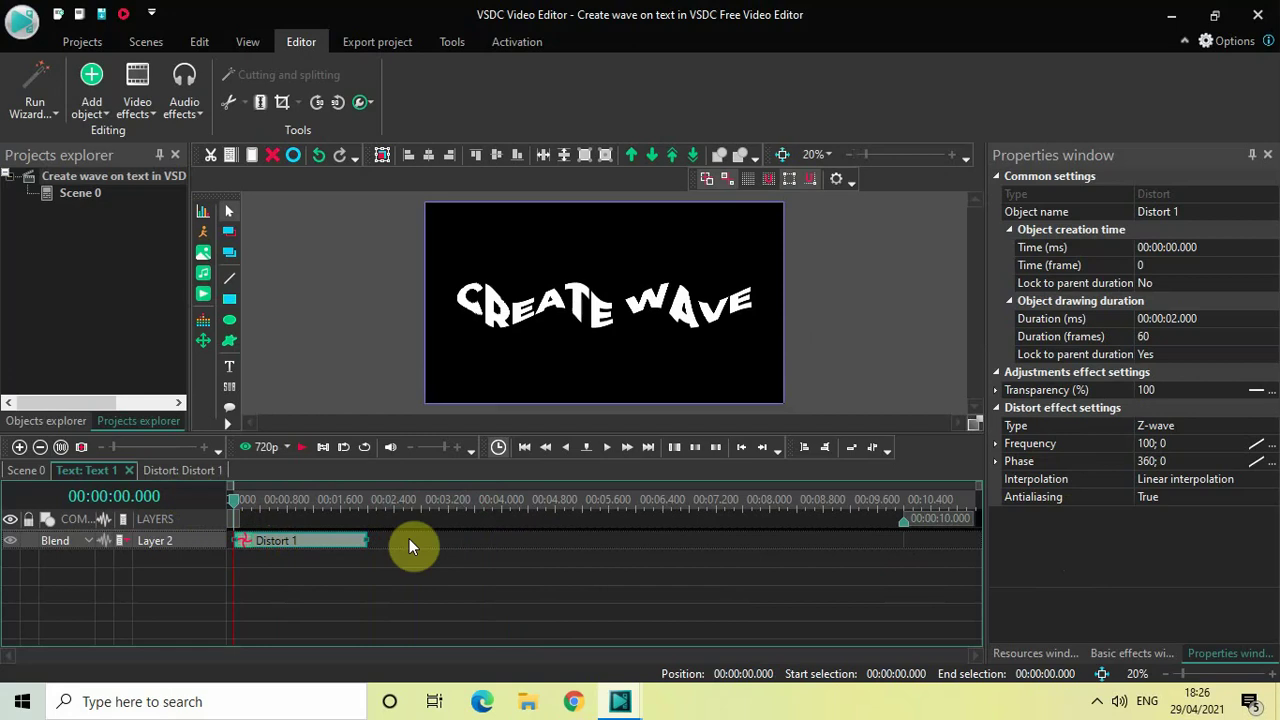
key("space")
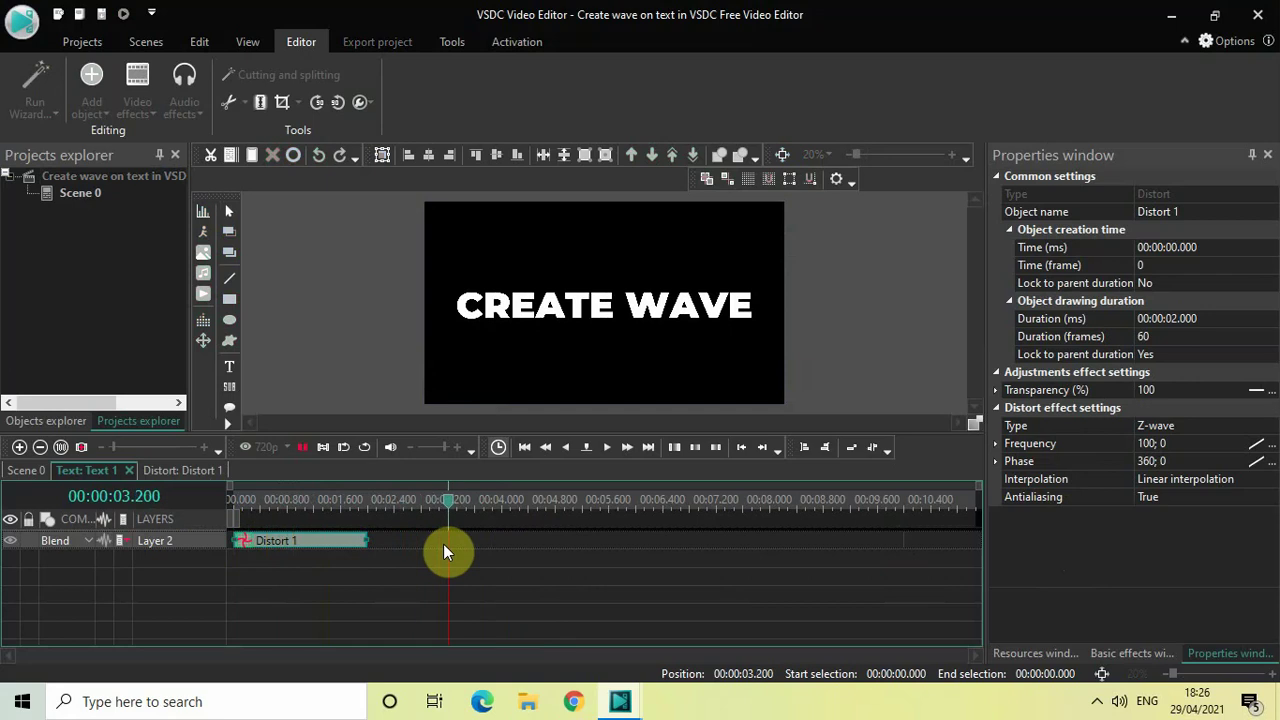
key("space")
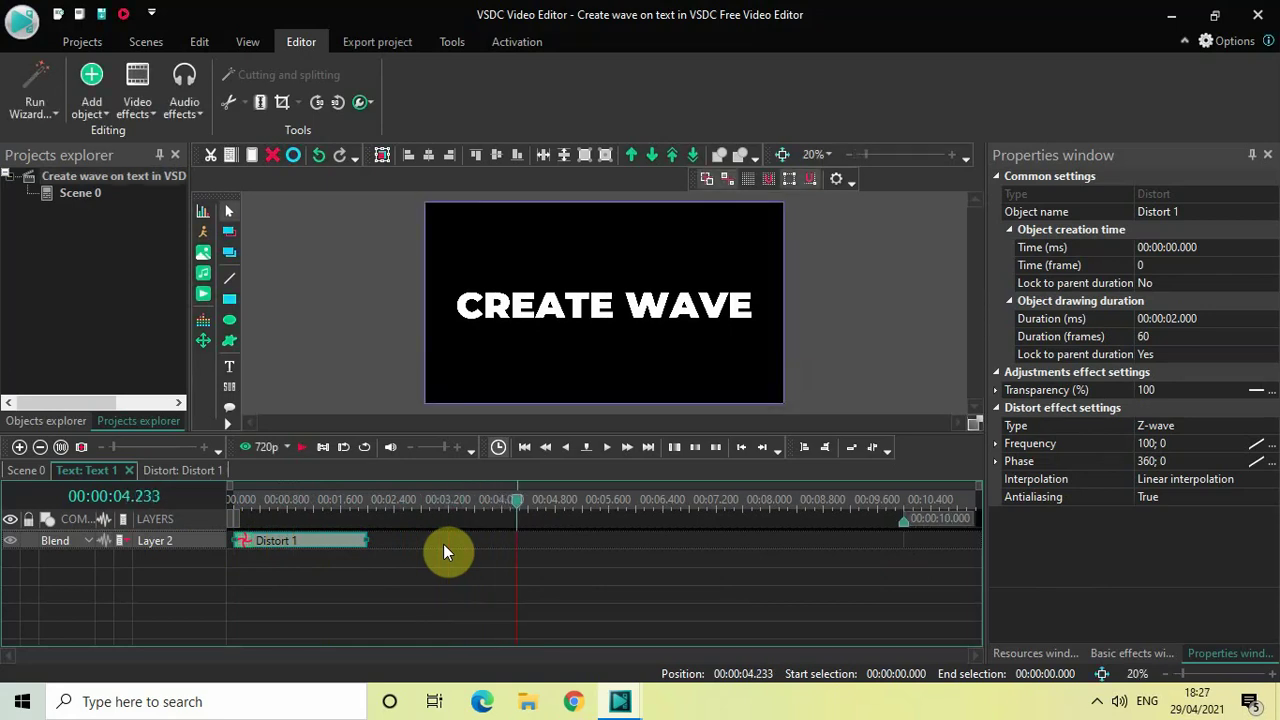